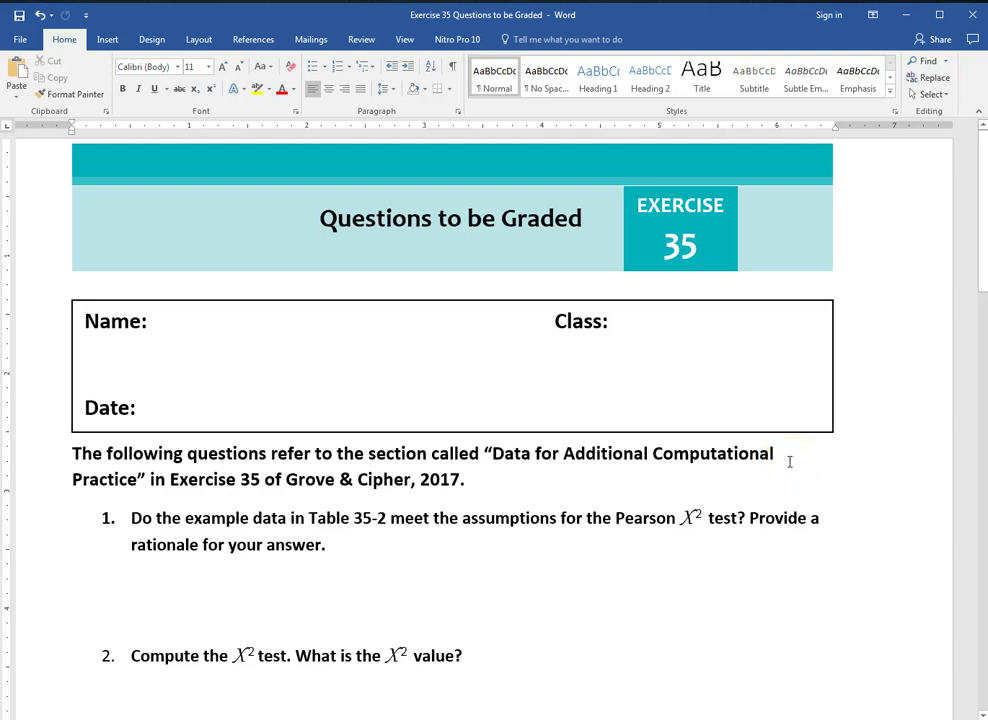
Bring the Table 35-2 workbook to the front and move its window left
left_click(791, 447)
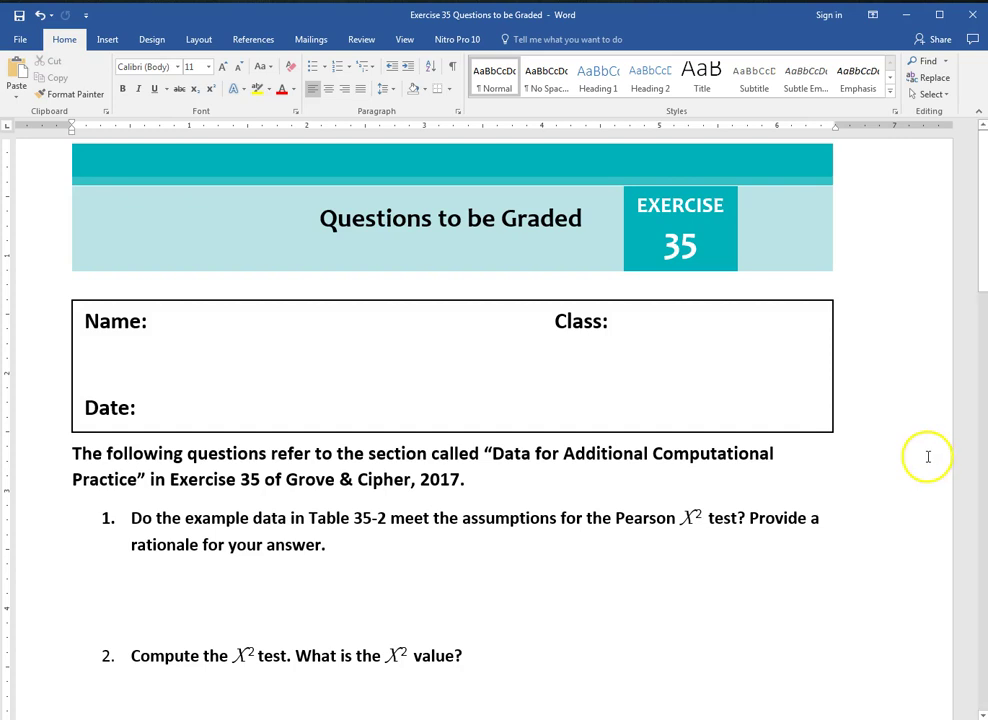
scroll(926, 454, "down", 3)
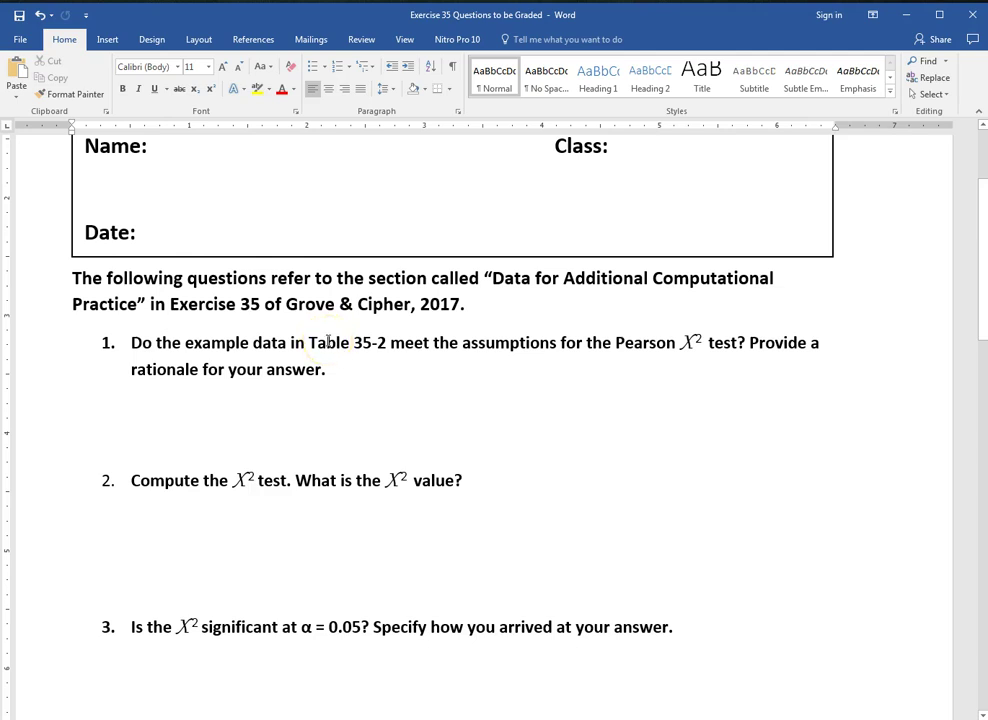
left_click(55, 719)
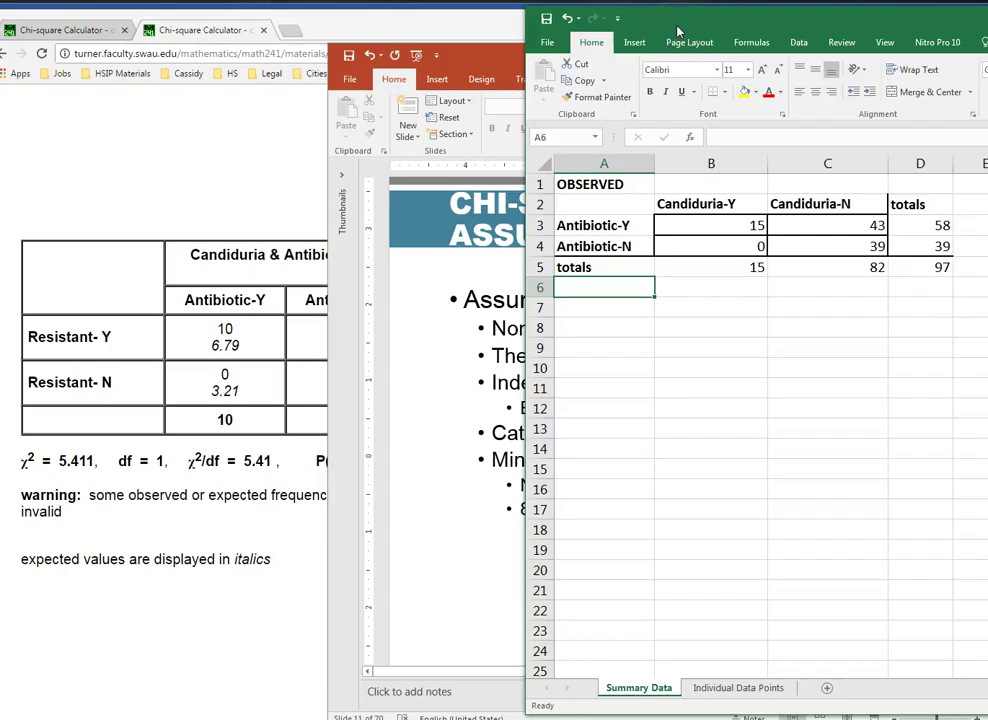
left_click_drag(678, 31, 198, 37)
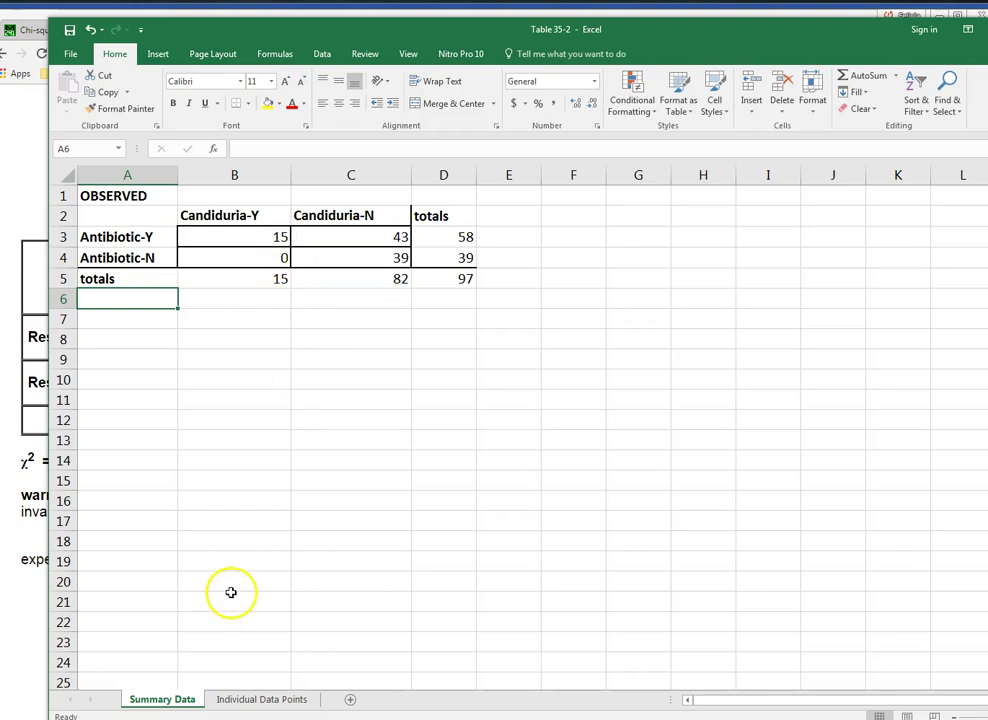
Compare the Summary Data and Individual Data Points sheets, ending on Individual Data Points
left_click(259, 698)
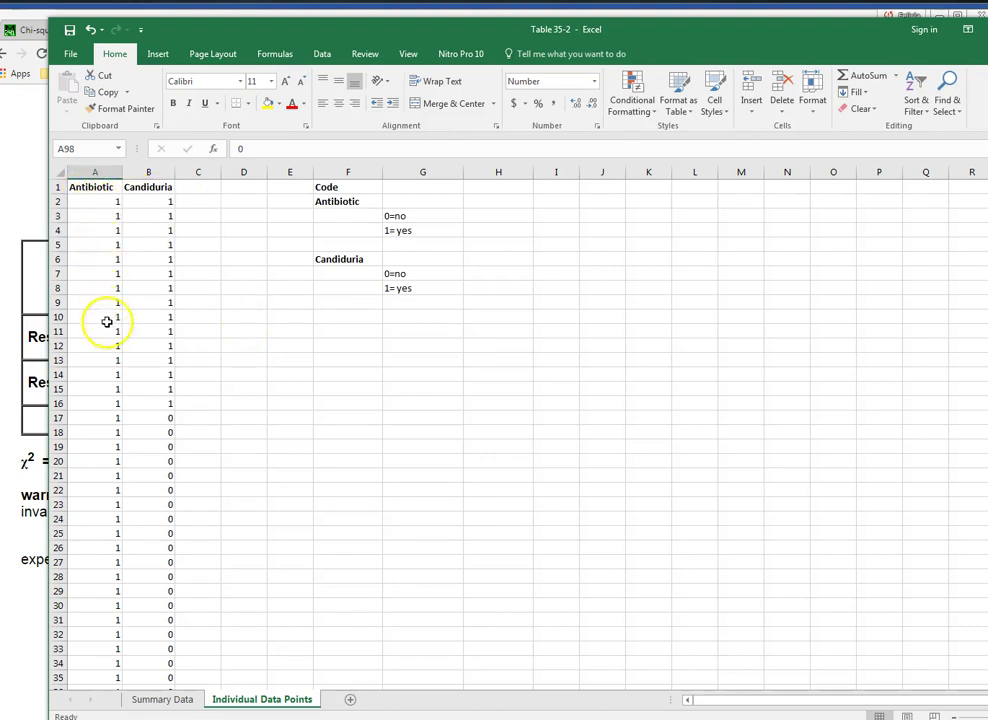
left_click(162, 699)
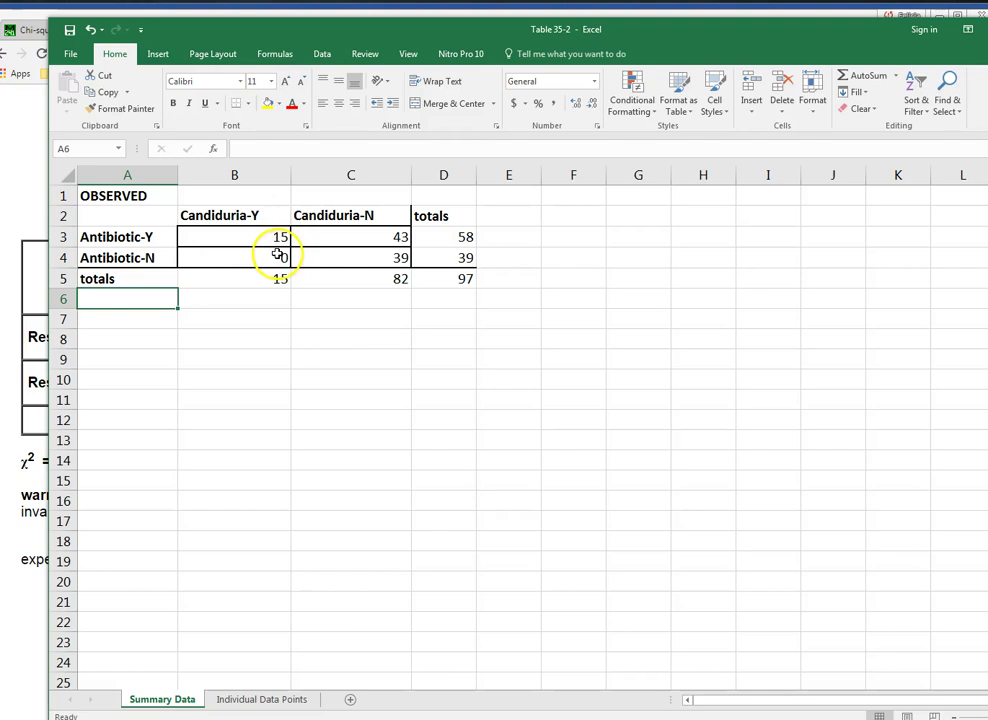
left_click(241, 700)
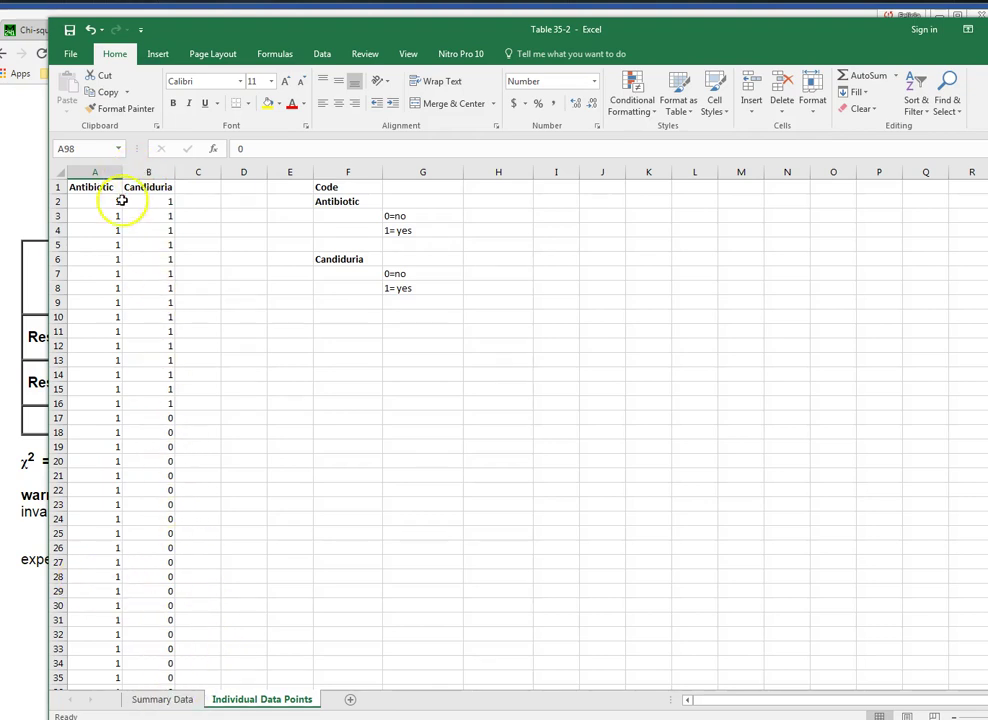
Return to the Summary Data sheet's OBSERVED table
left_click(160, 700)
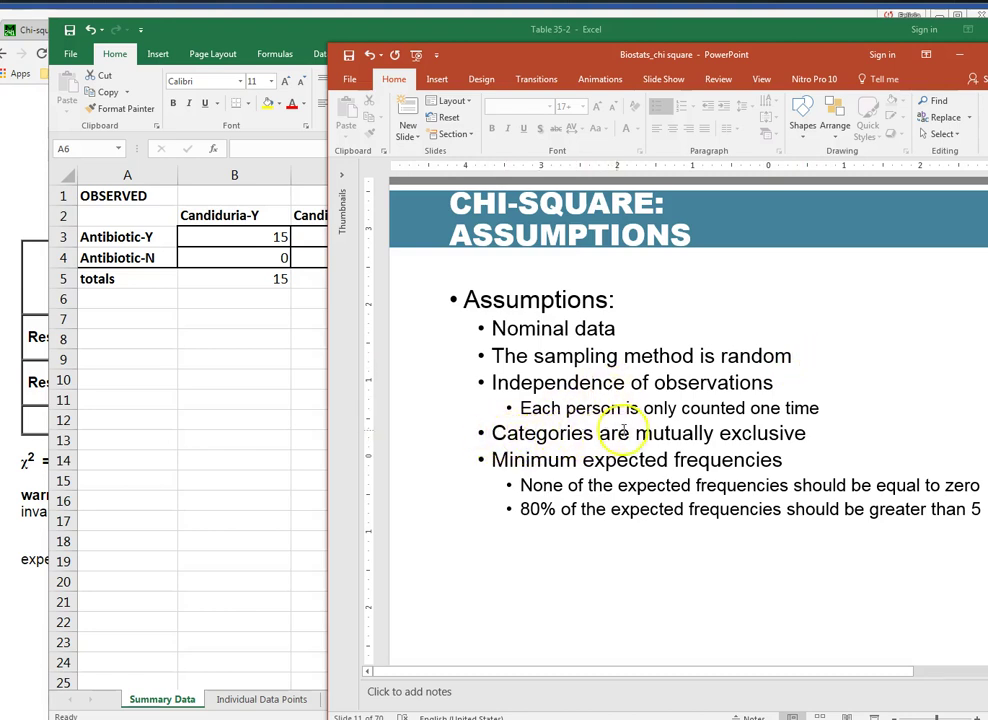
left_click(290, 308)
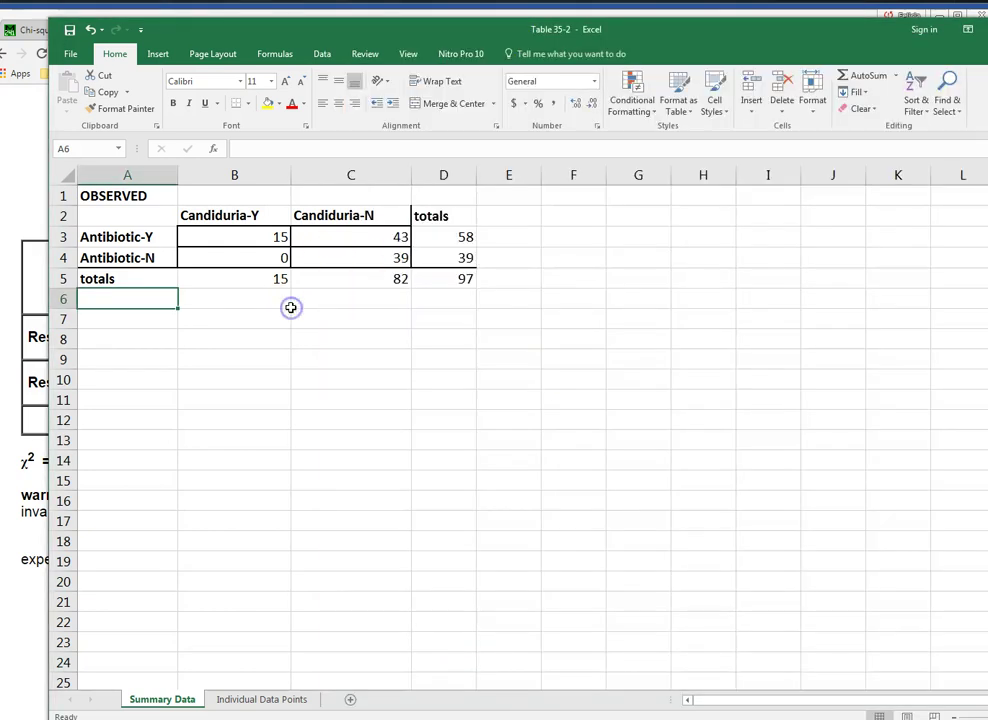
left_click(270, 236)
left_click(346, 237)
left_click(260, 260)
left_click(324, 260)
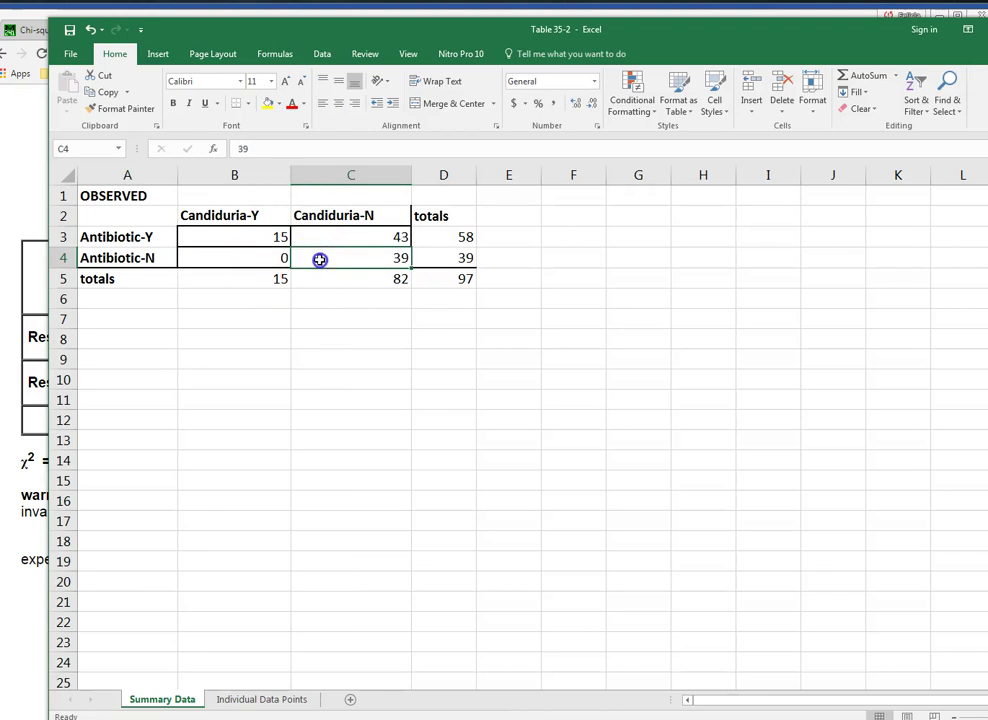
left_click(158, 236)
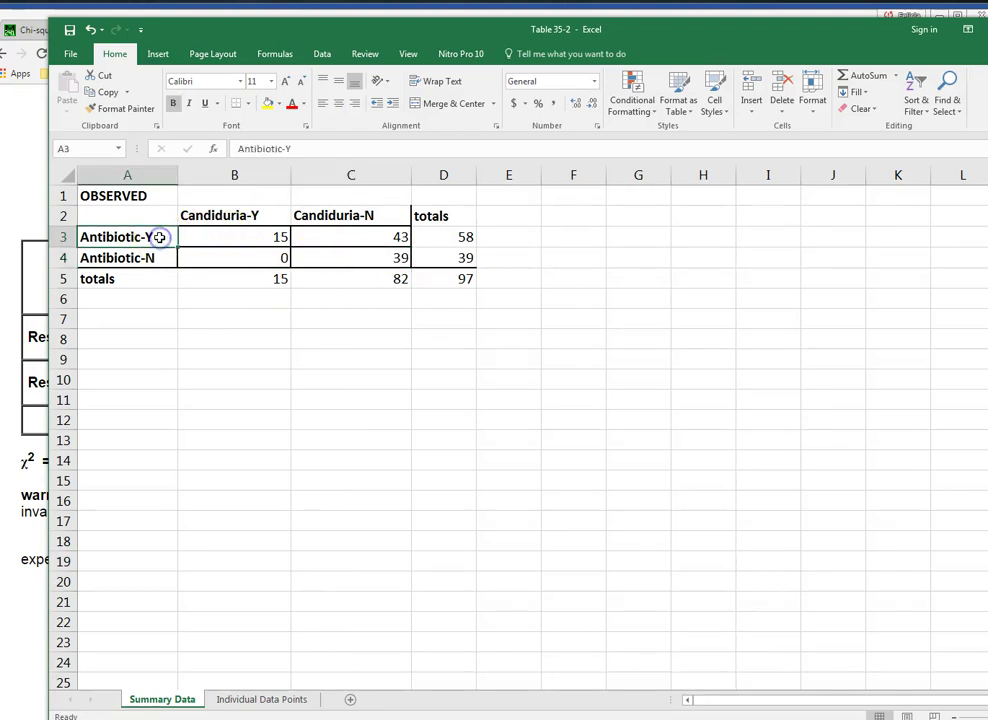
left_click(160, 255)
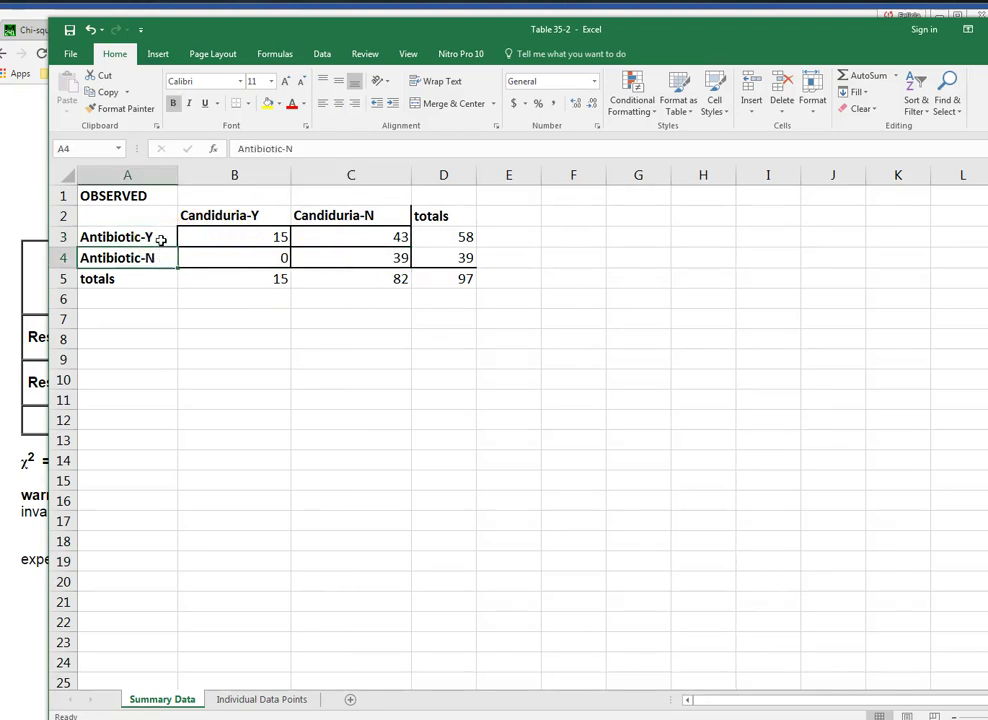
left_click(251, 236)
left_click(258, 257)
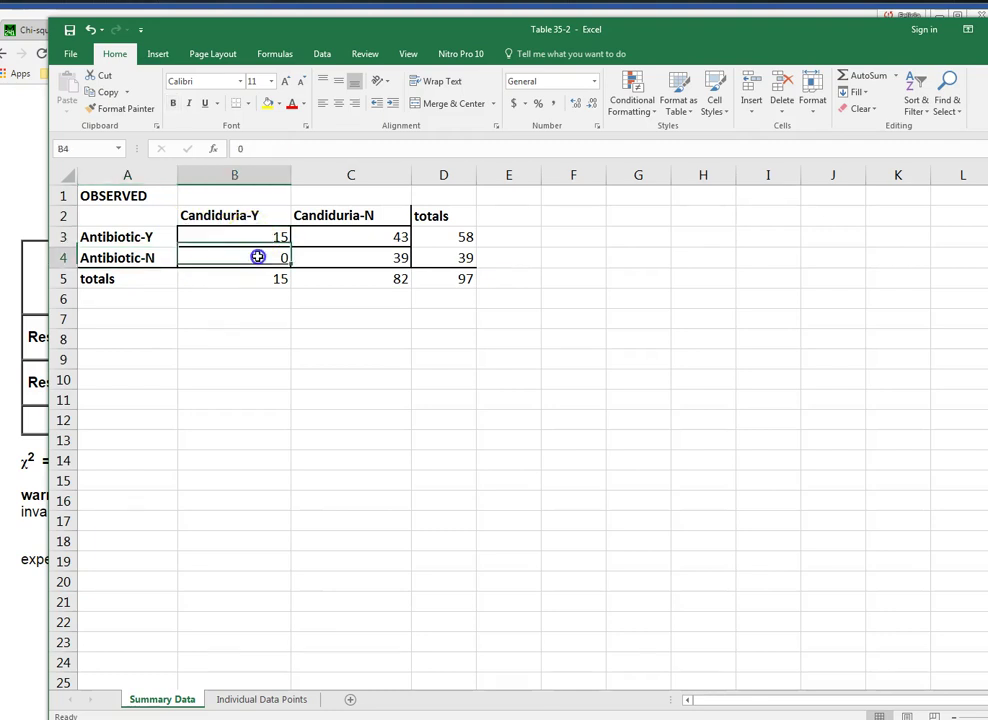
left_click(341, 243)
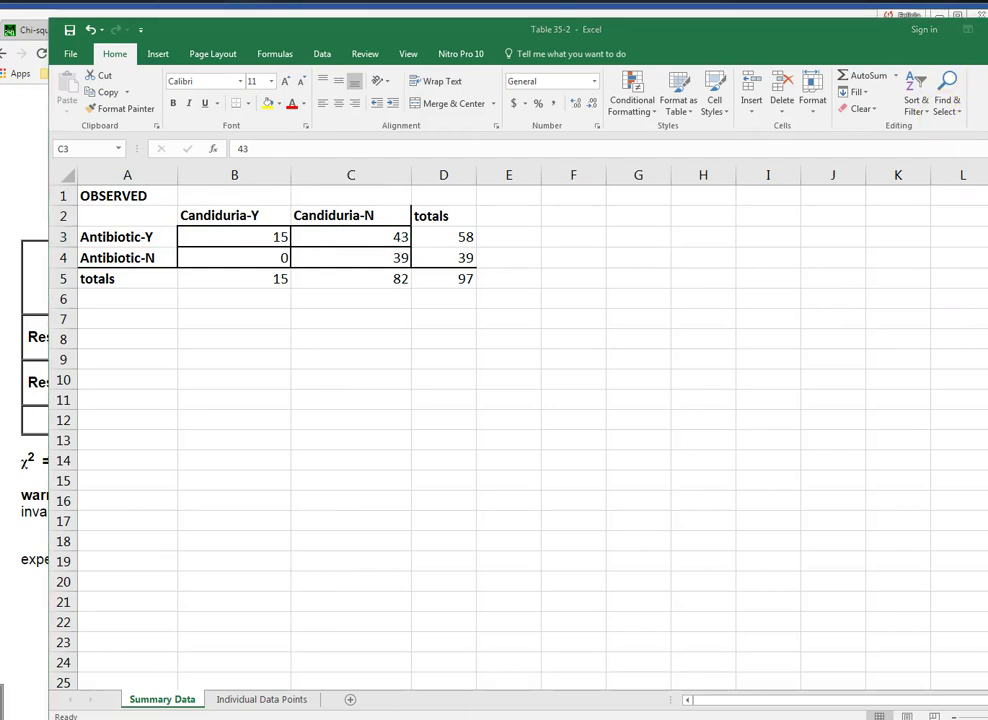
left_click(432, 716)
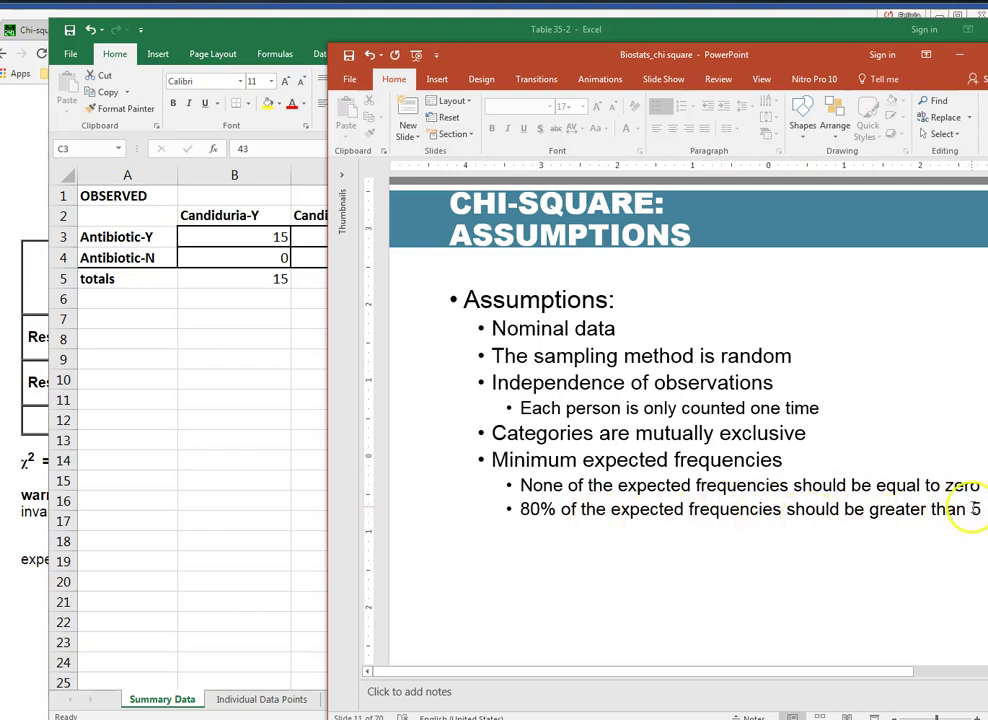
Highlight the 5 in the slide's 80% expected-frequency rule, then go back to the Word questions
left_click(976, 508)
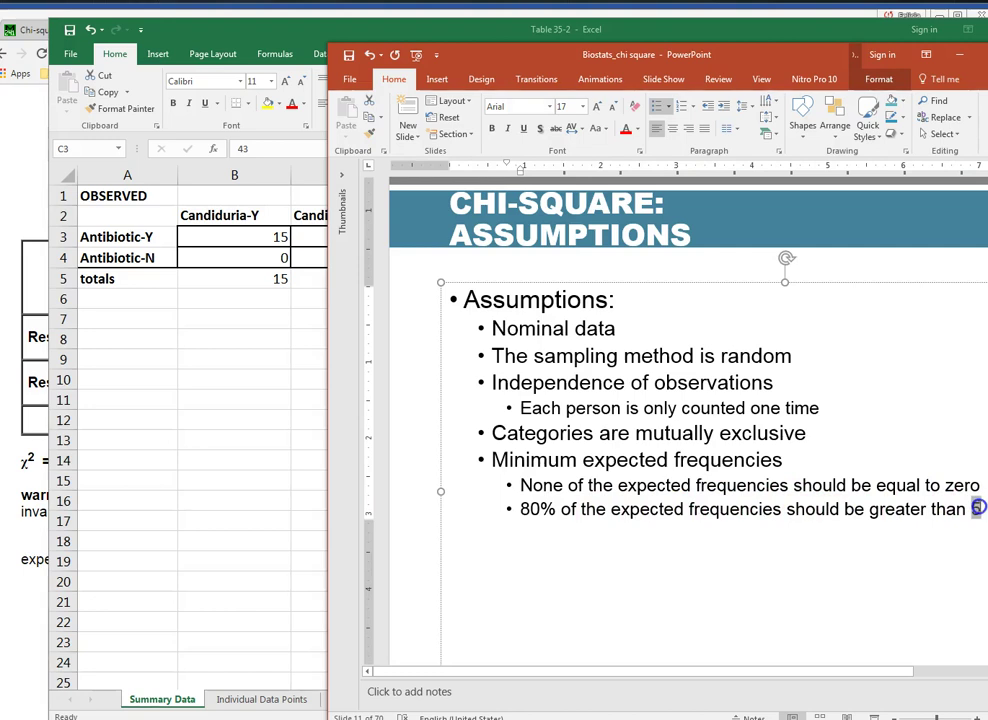
double_click(976, 508)
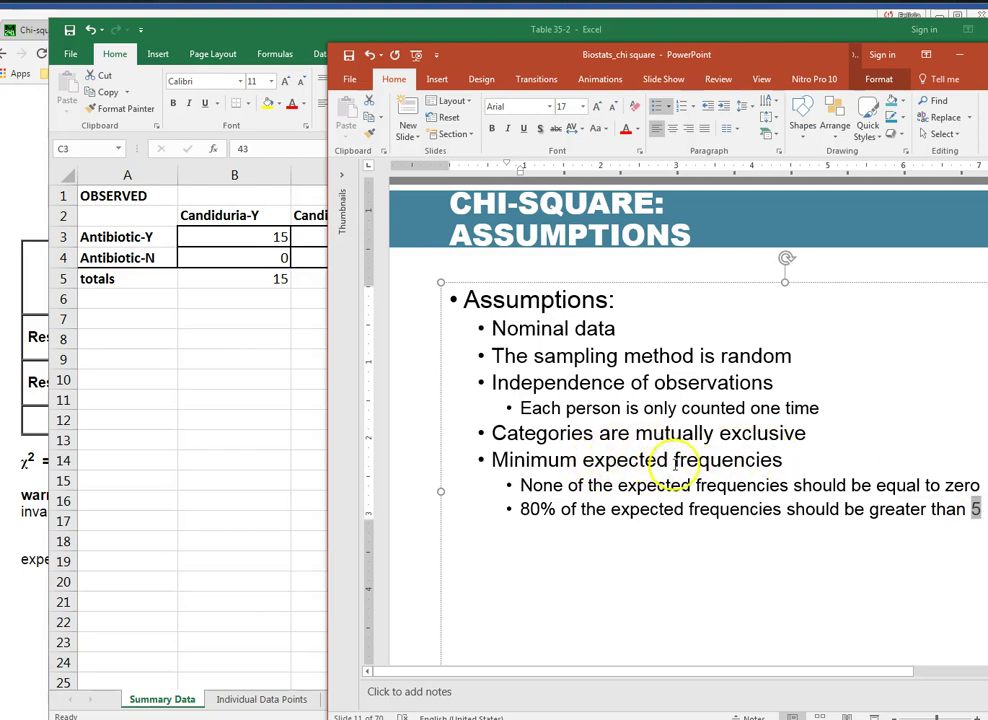
left_click(204, 290)
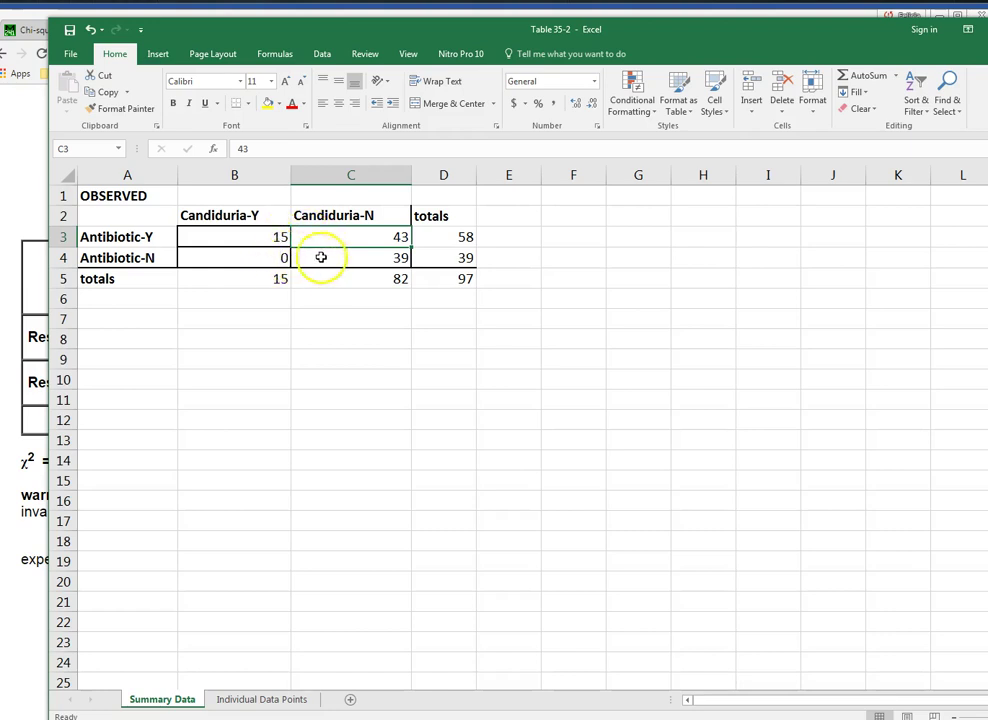
key("alt+Tab")
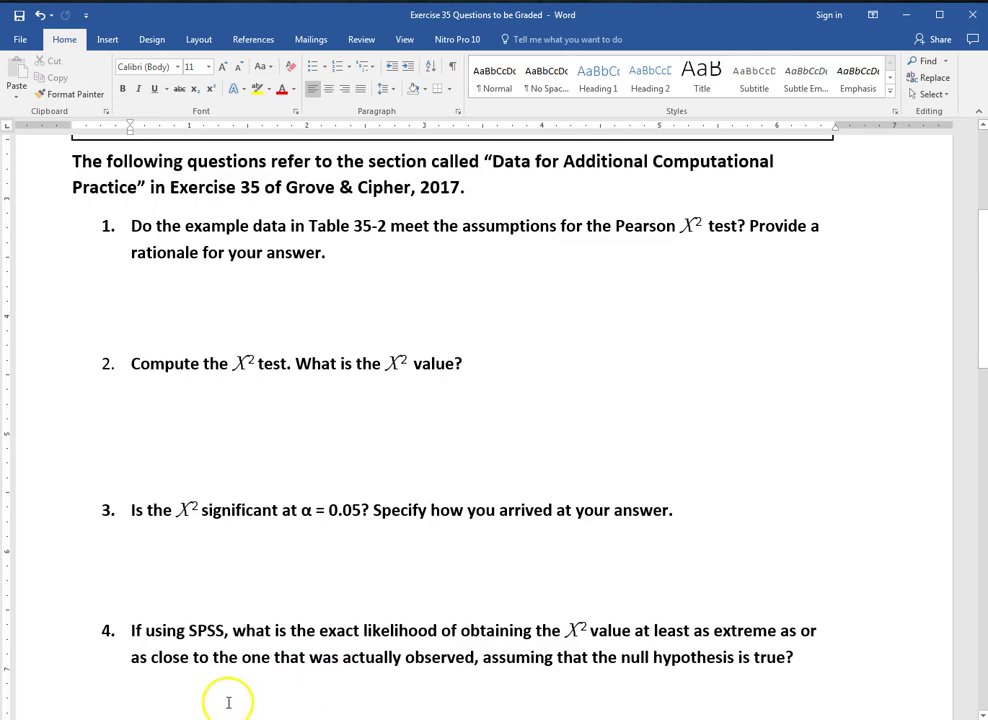
Switch from Word to the Table 35-2 workbook's Summary Data observed counts
left_click(55, 702)
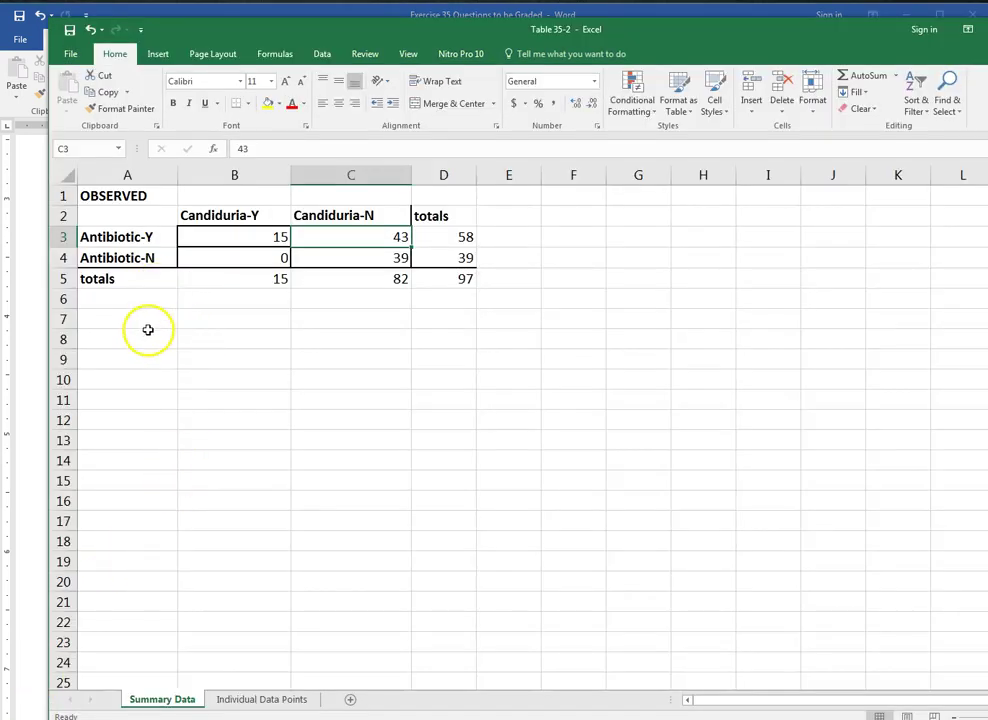
left_click(146, 351)
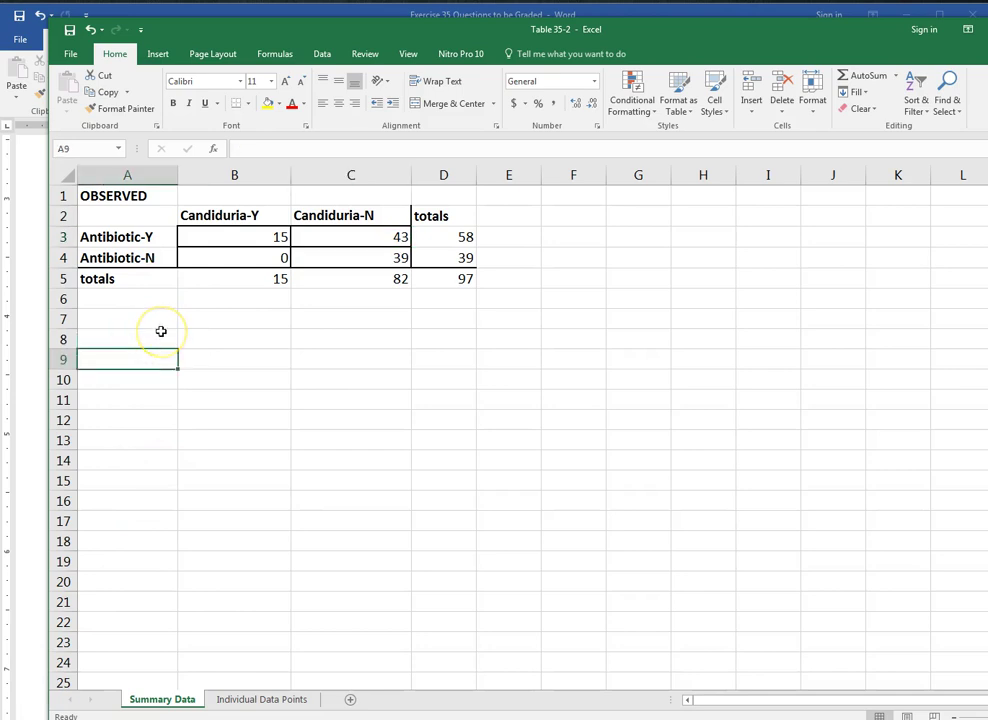
left_click(213, 150)
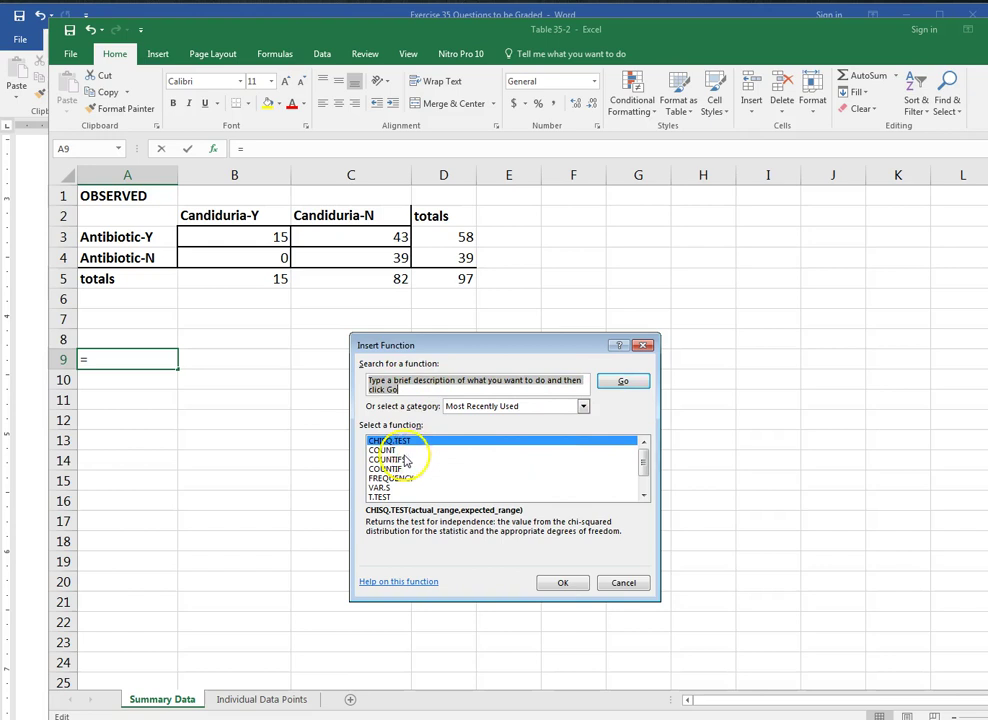
left_click(557, 582)
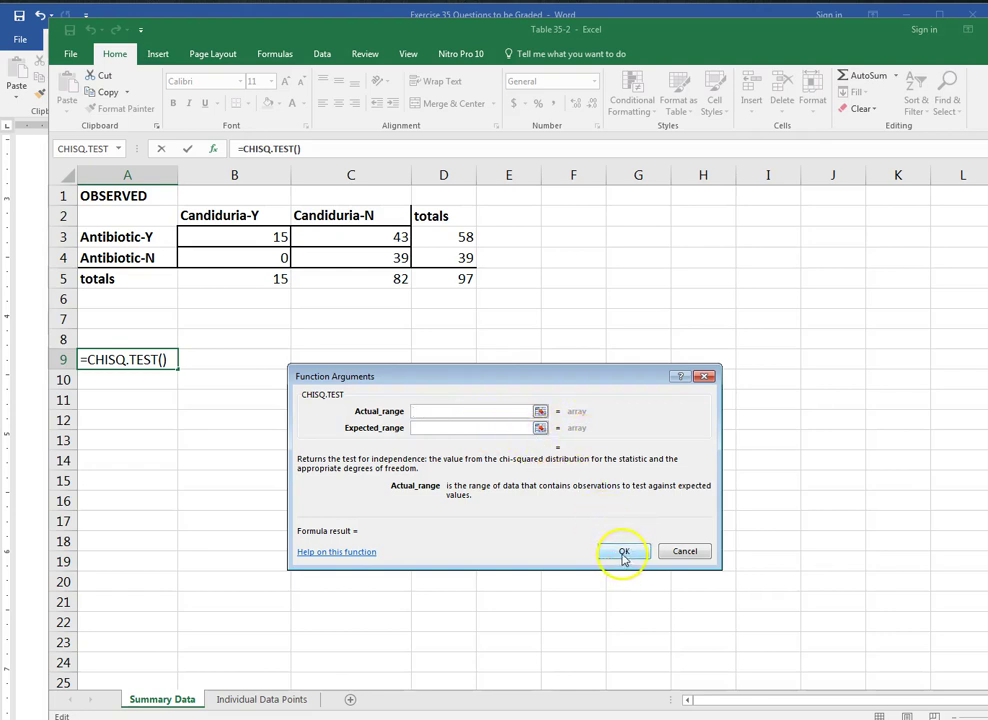
left_click(686, 551)
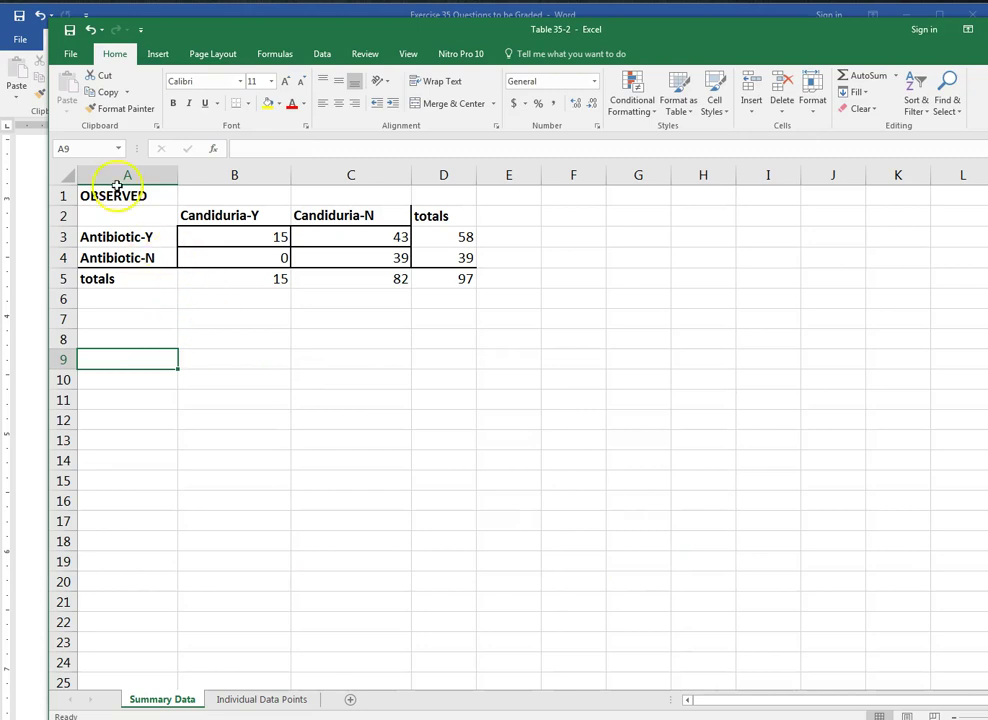
Copy the OBSERVED table A1:D5 to A9 and edit the A9 heading for EXPECTED
left_click_drag(117, 187, 426, 269)
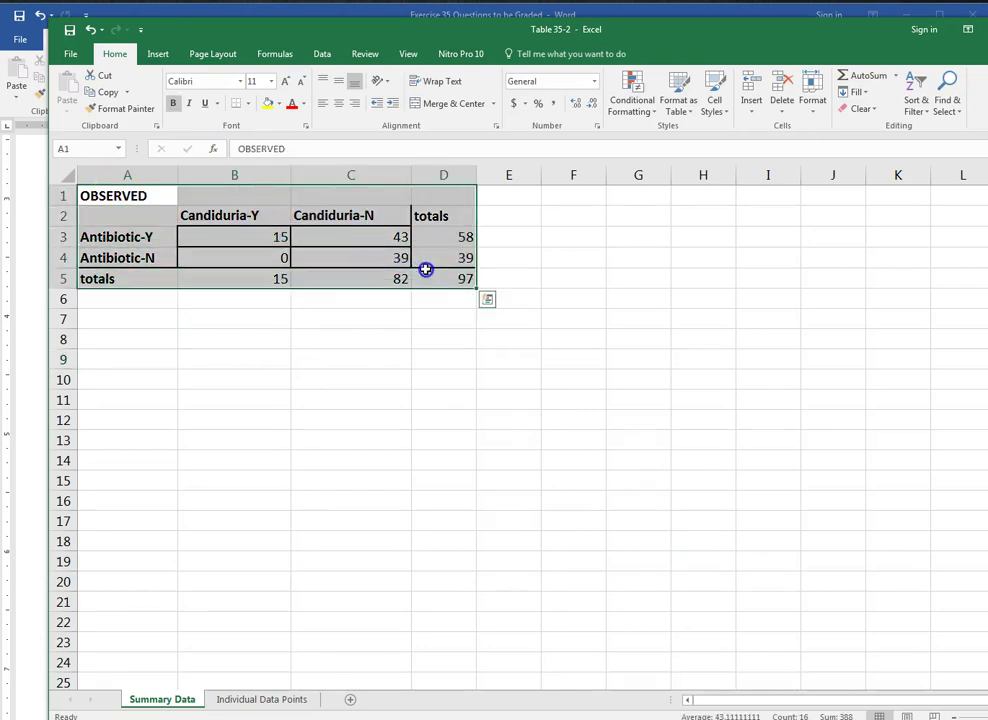
key("ctrl+c")
left_click(112, 356)
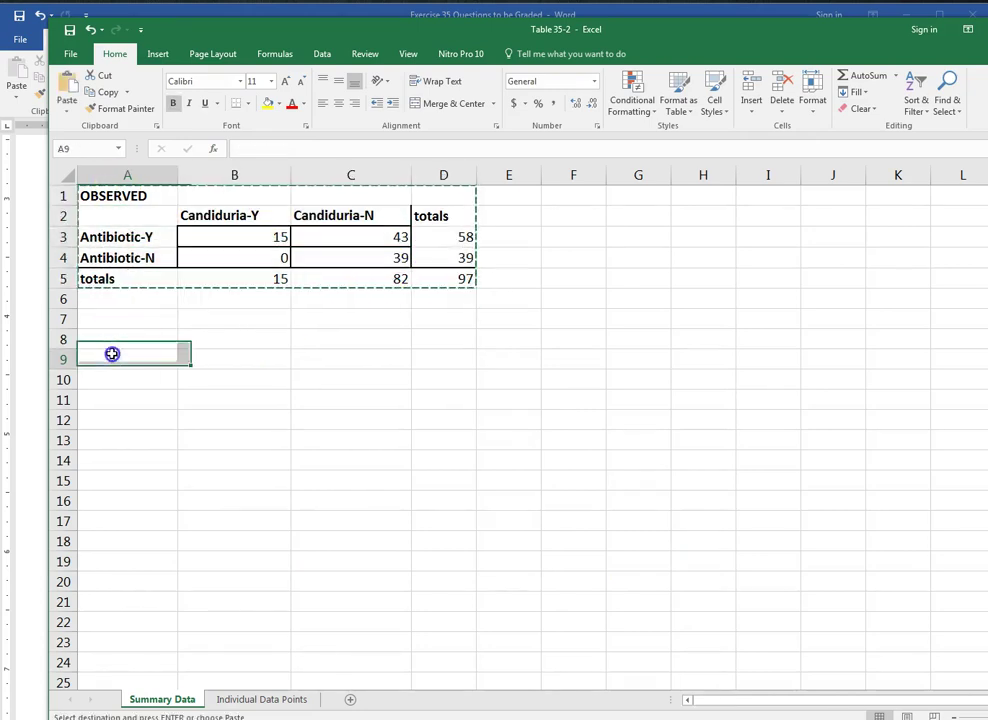
key("ctrl+v")
left_click(111, 356)
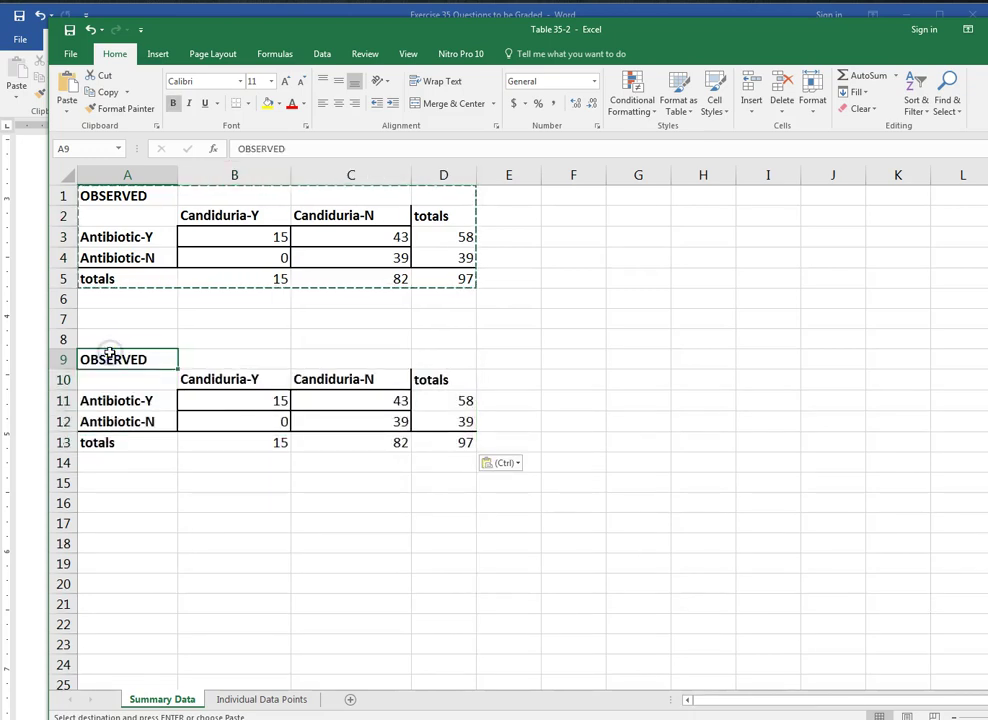
type("e")
key("BackSpace")
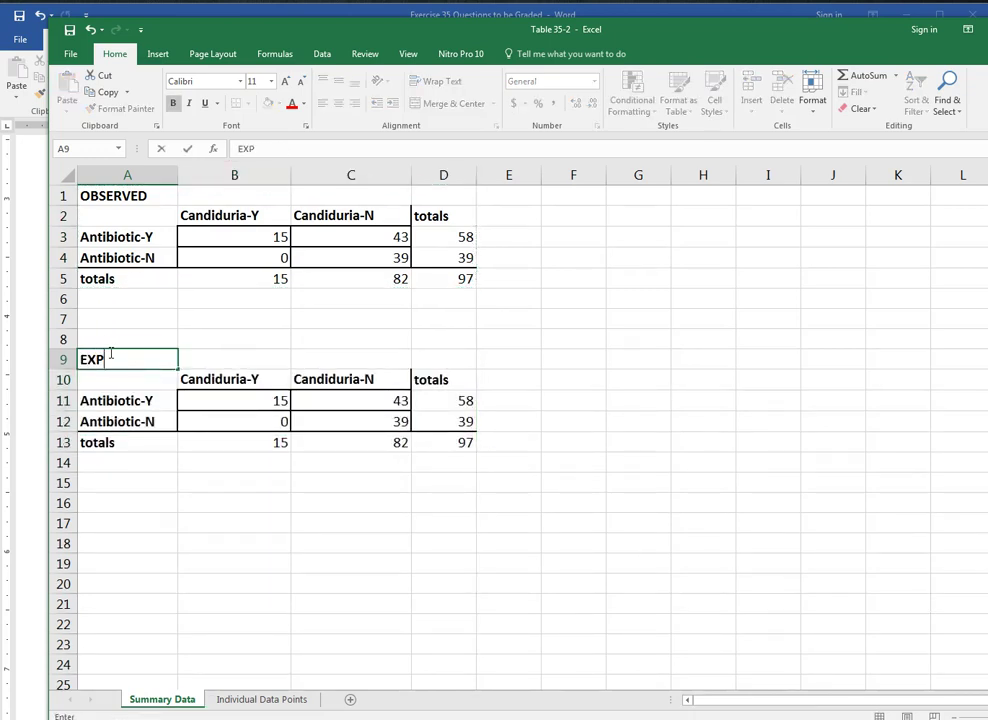
Clear the copied counts in B11, B12, B13, C11 and C12 so the totals show 0
left_click(238, 399)
key("BackSpace")
left_click(278, 421)
key("BackSpace")
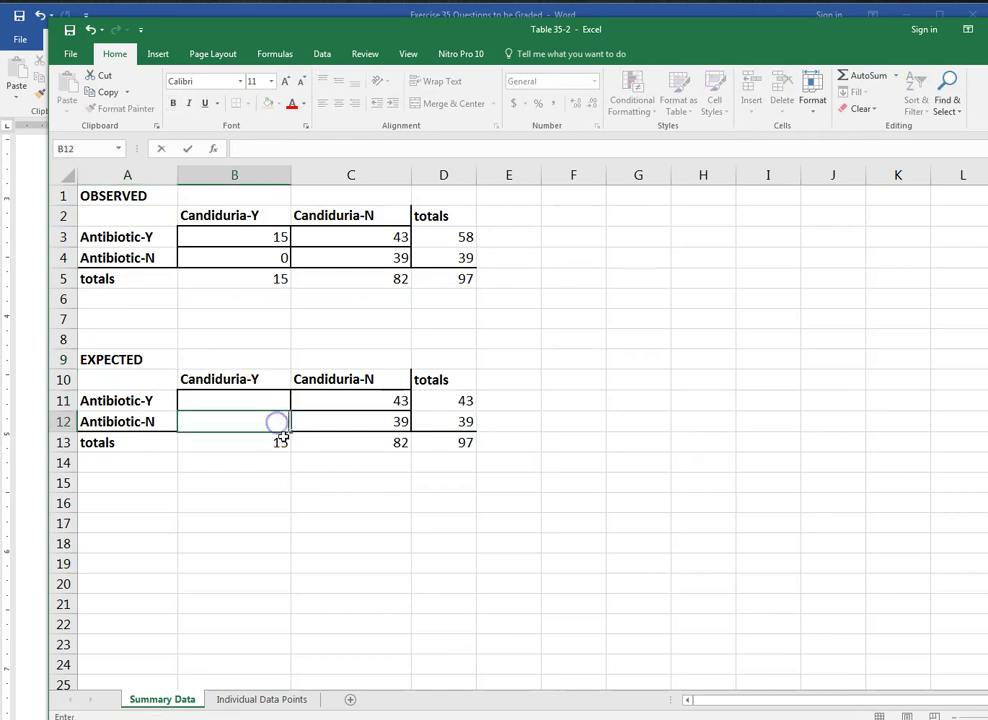
left_click(282, 440)
key("BackSpace")
left_click(380, 395)
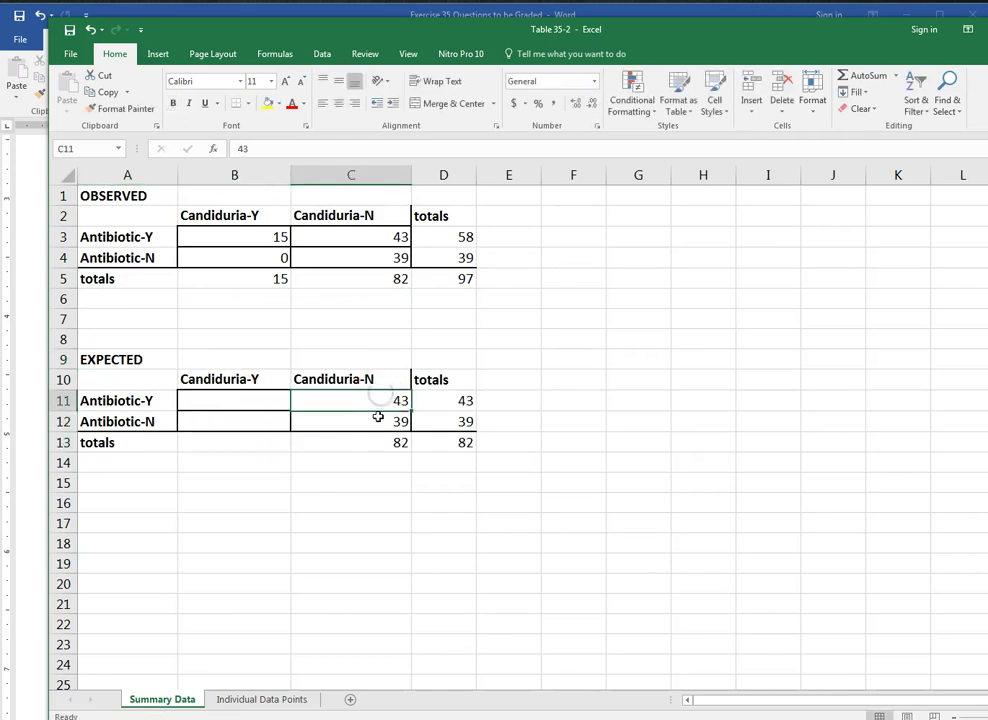
key("Delete")
double_click(386, 421)
double_click(396, 420)
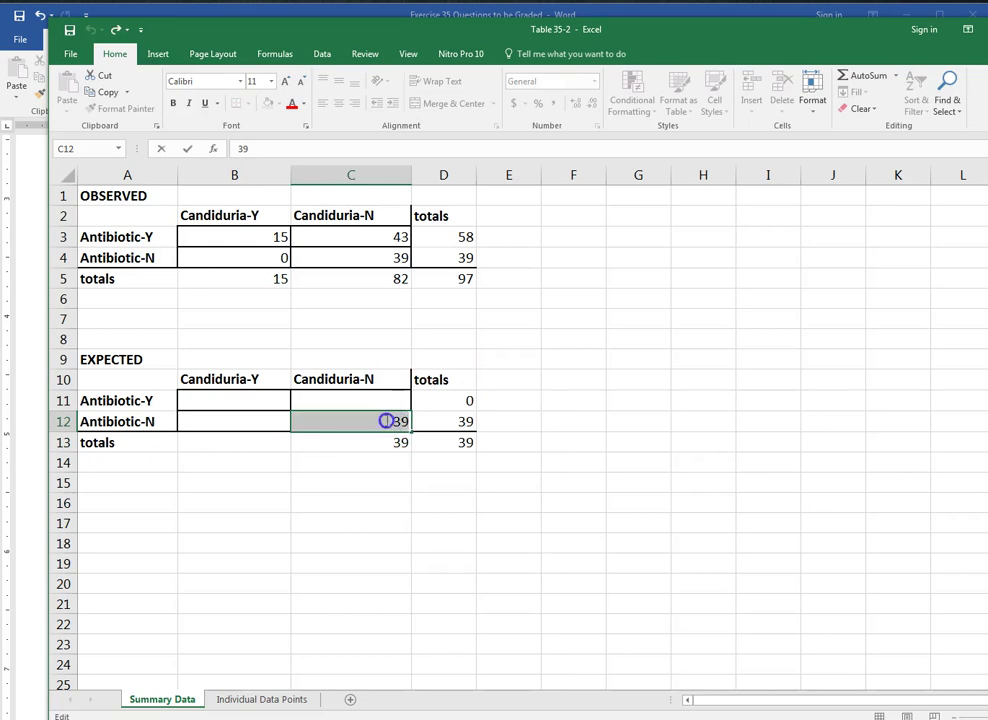
key("BackSpace")
key("Return")
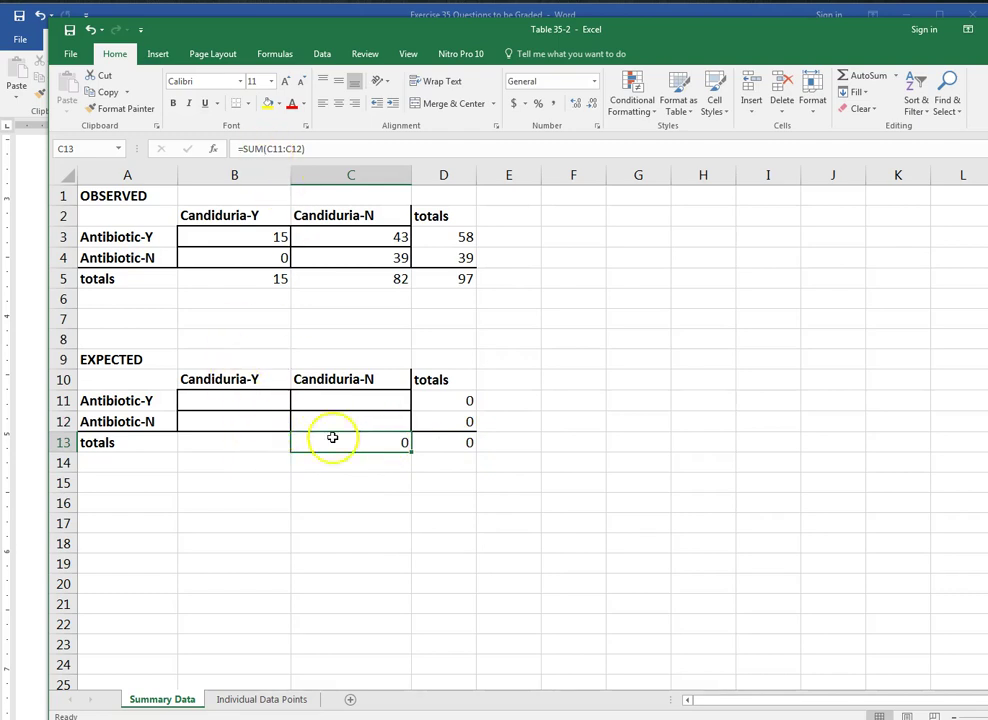
left_click(254, 440)
left_click(343, 436)
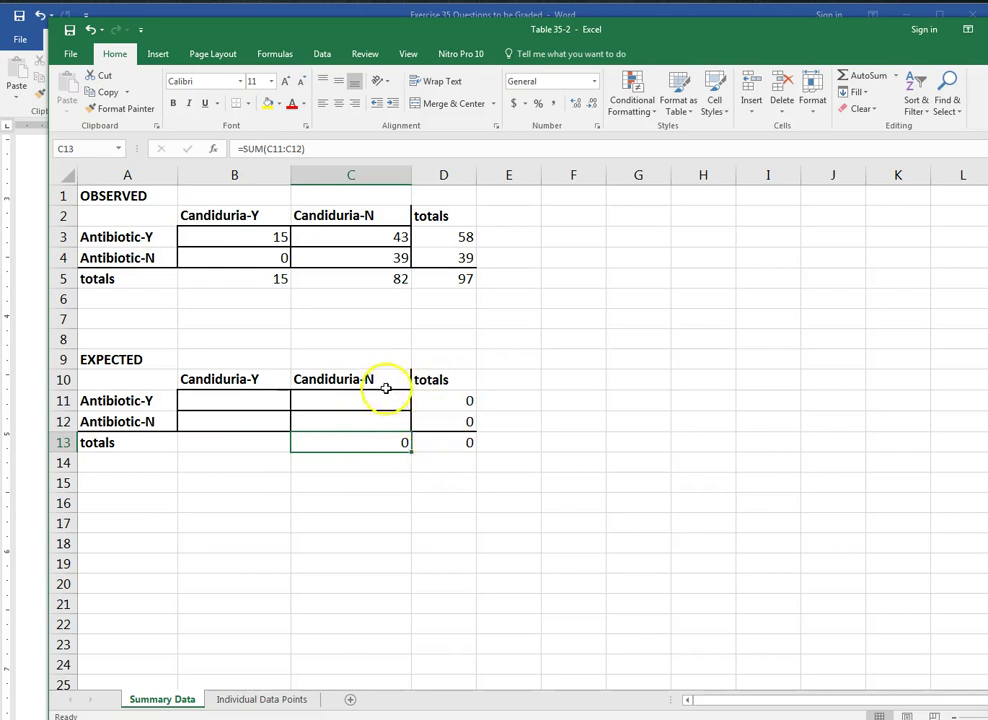
left_click(228, 398)
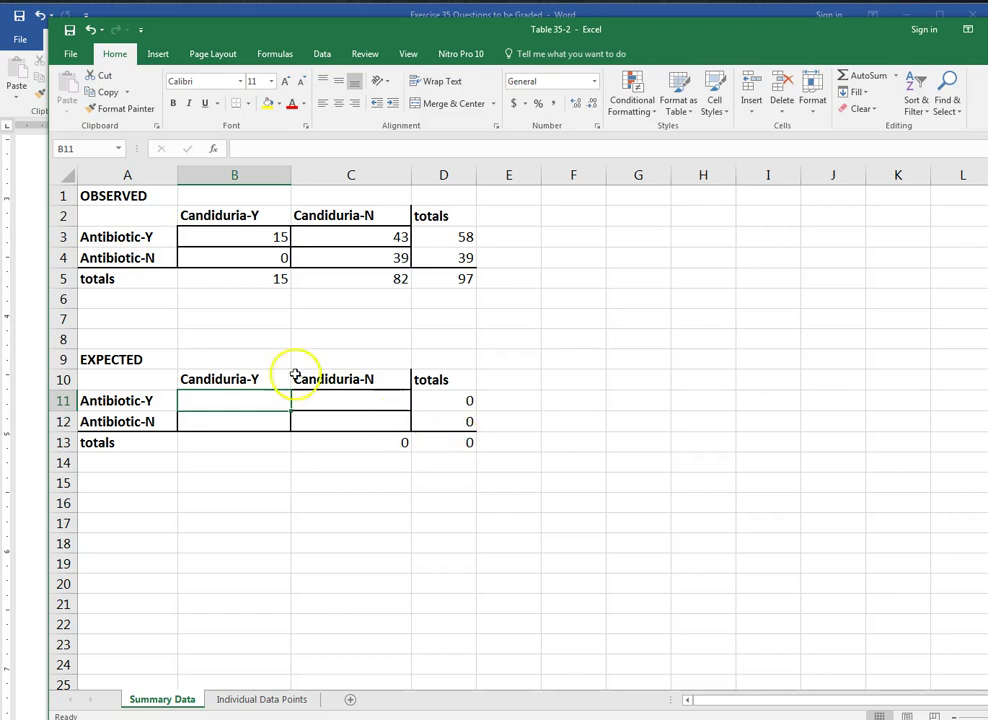
Start a formula in B11 and remove the stray references and parenthesis
double_click(250, 398)
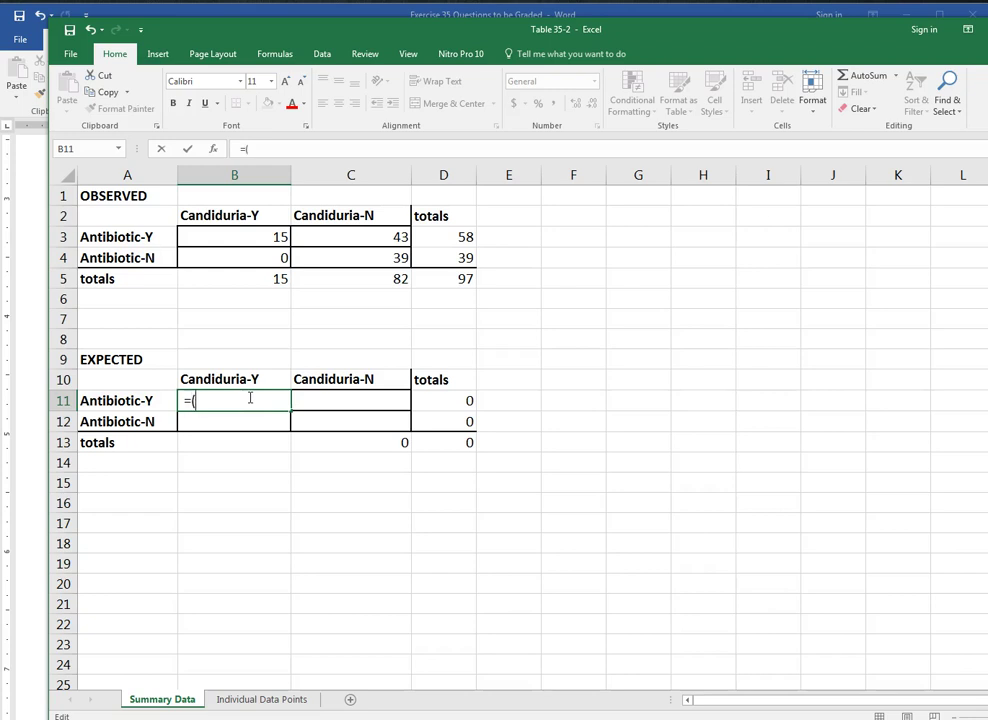
left_click(281, 278)
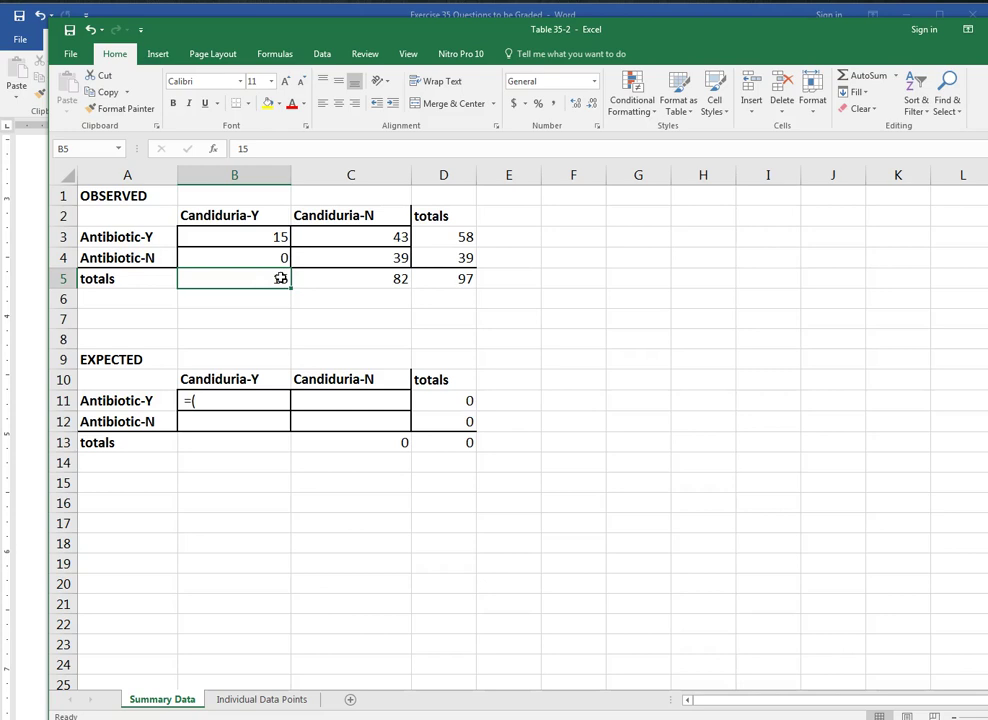
left_click(280, 300)
left_click(280, 272)
left_click(201, 399)
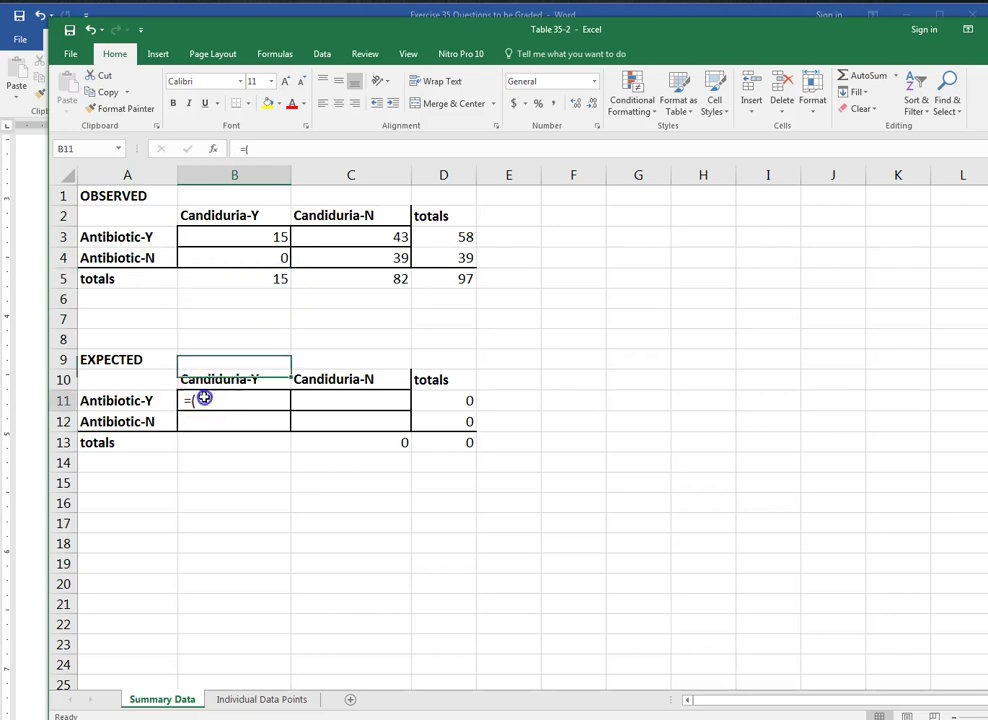
left_click_drag(204, 400, 175, 400)
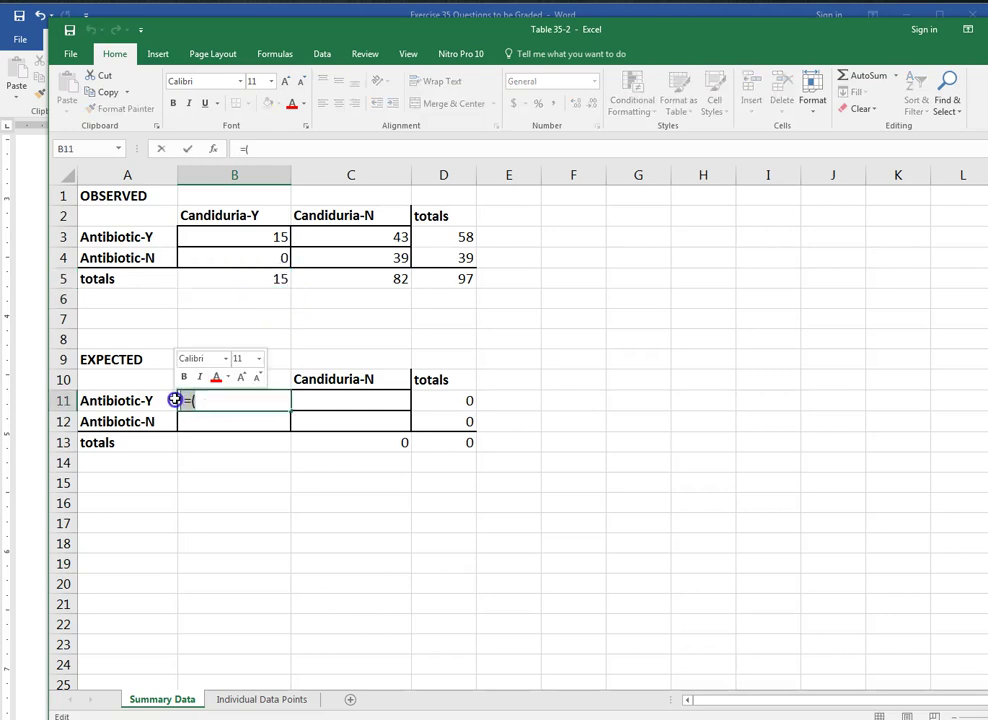
key("BackSpace")
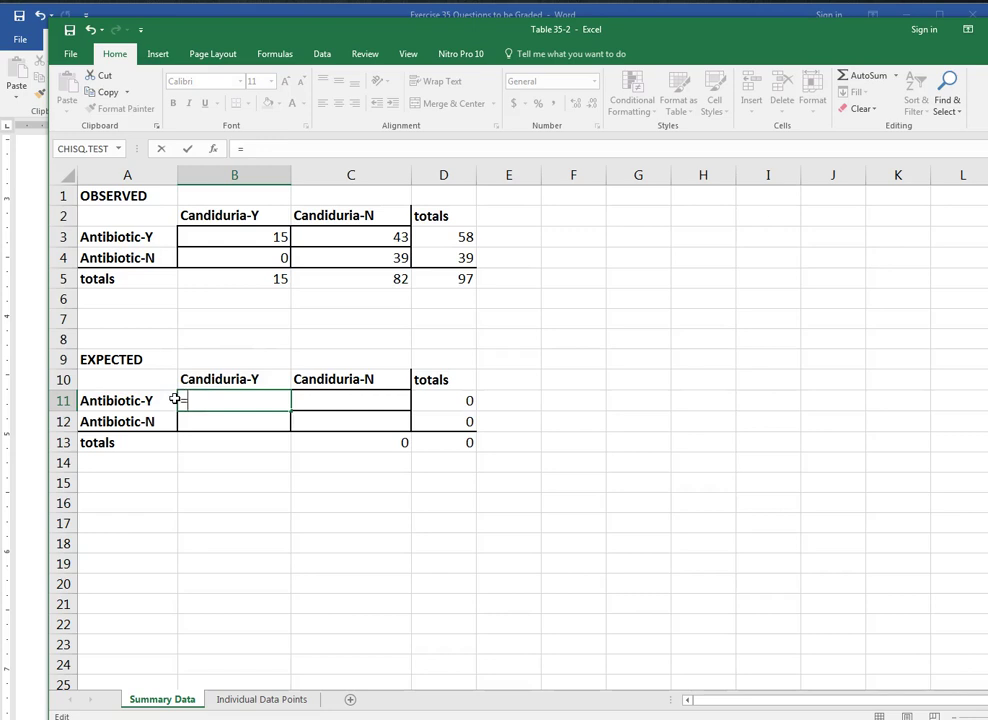
Enter =(B5*D3)/D5 in B11, giving an expected count of 8.969072165
type("(")
left_click(278, 280)
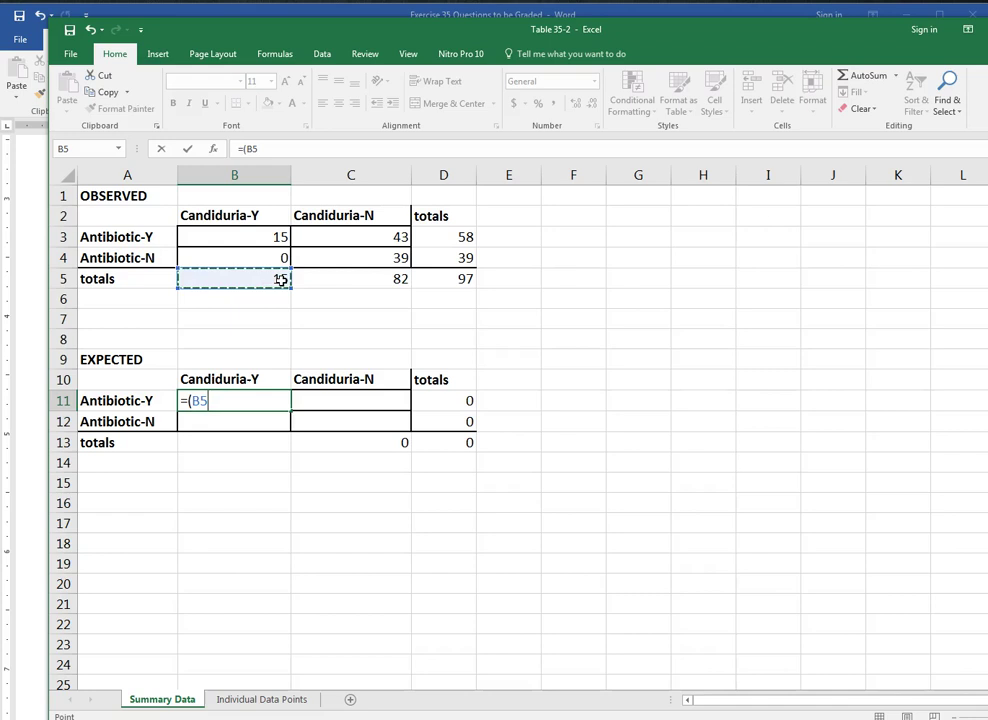
type("*")
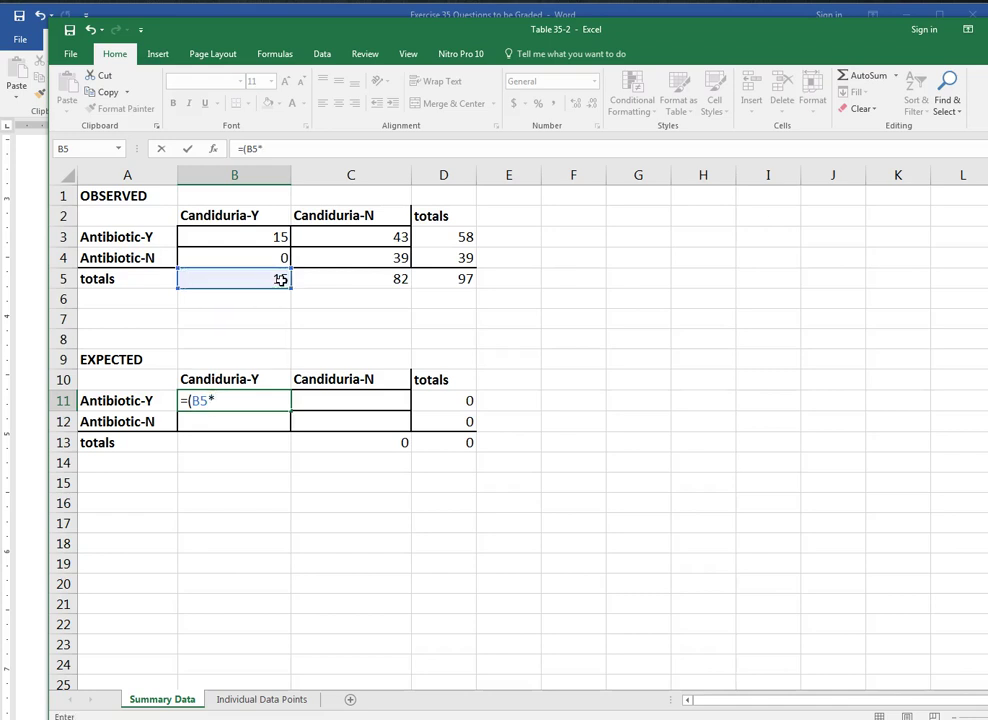
left_click(461, 236)
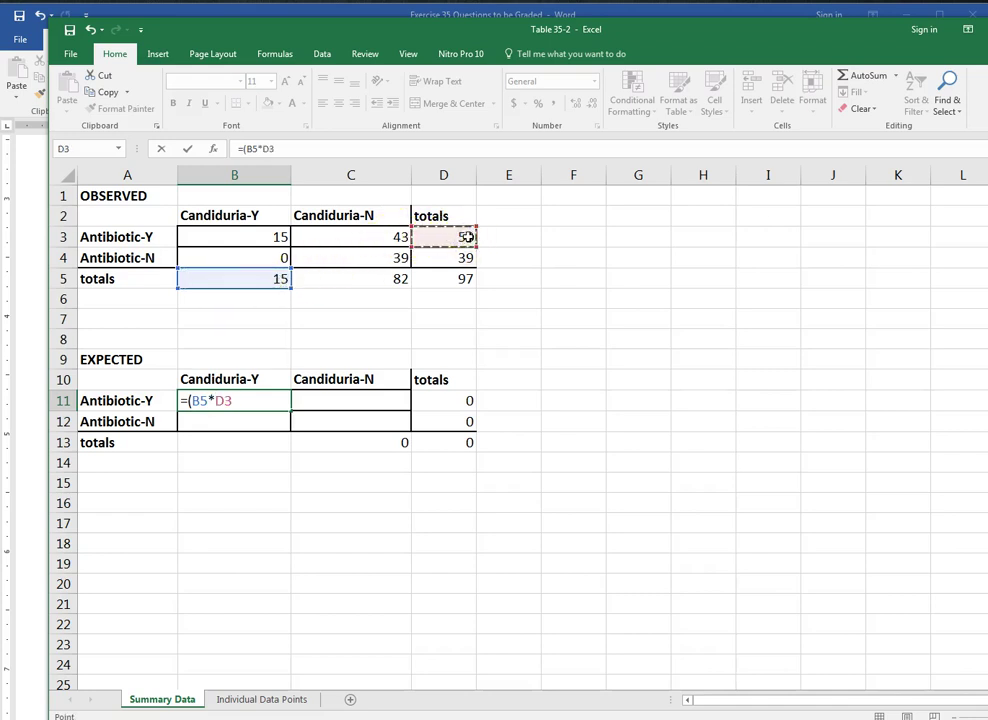
type(")/")
left_click(459, 278)
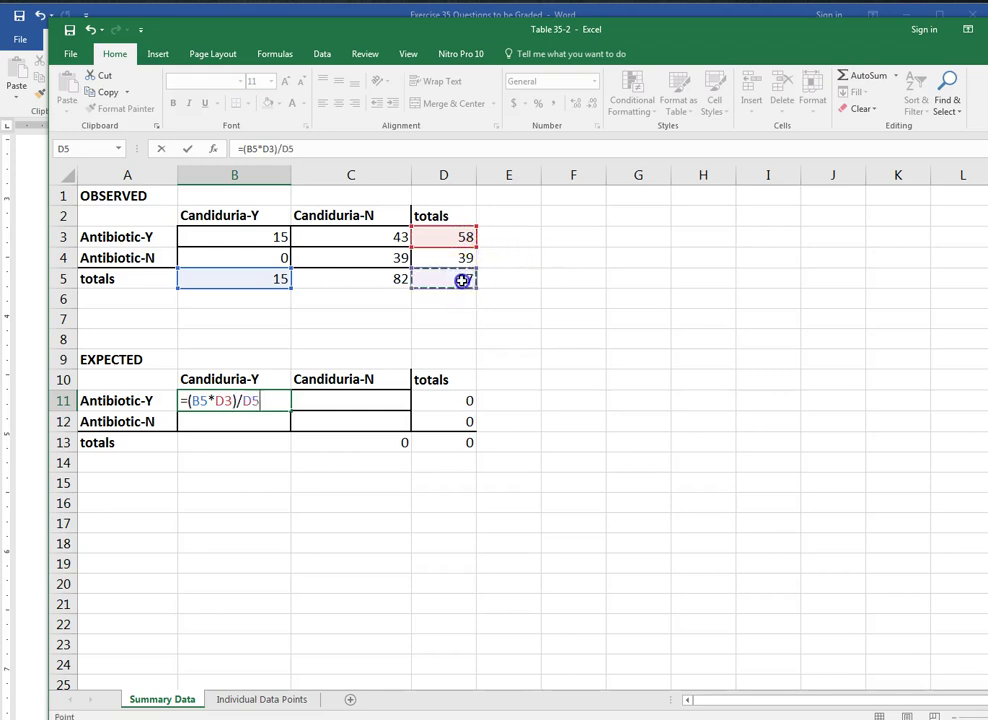
key("Return")
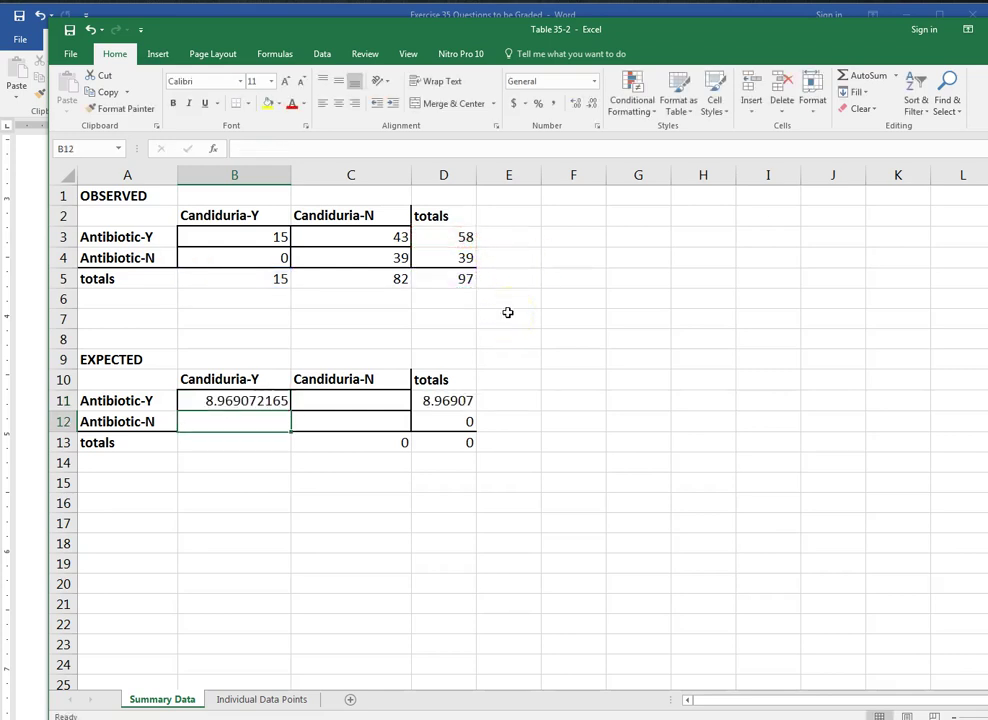
left_click(258, 404)
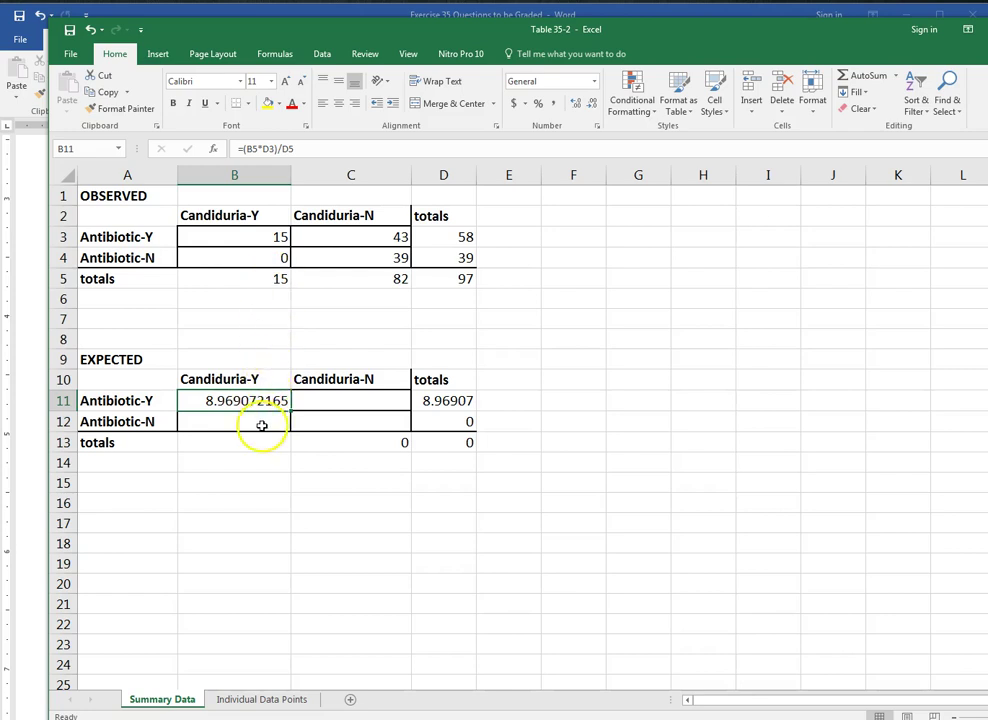
left_click(261, 425)
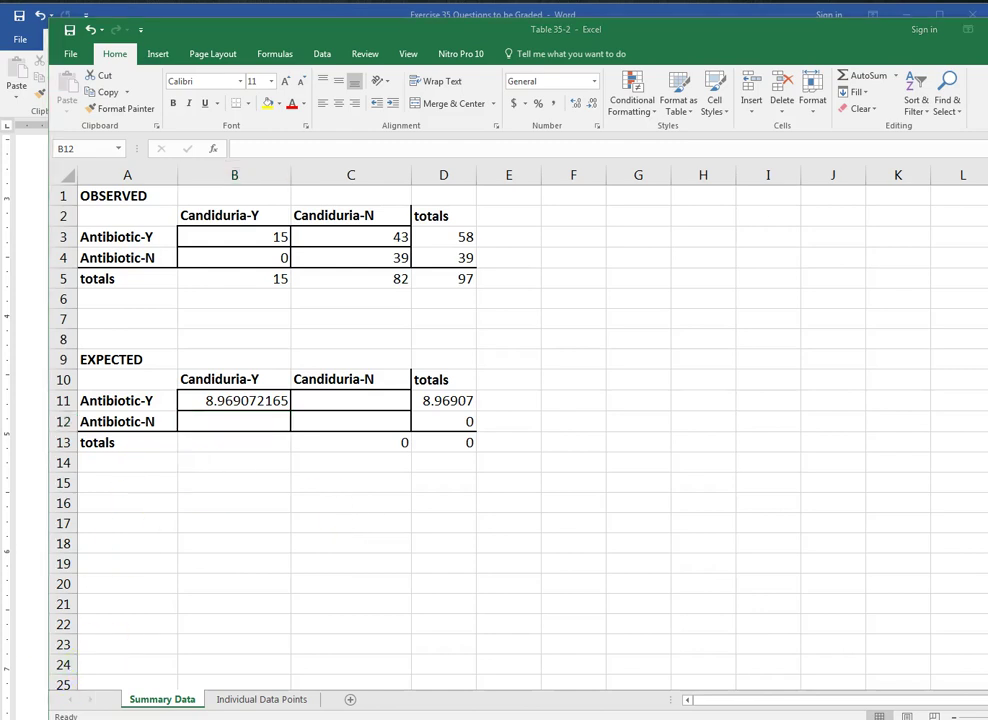
In Chrome, show the second calculator tab's 2×2 form holding 15, 43, 0 and 39
key("alt+Tab")
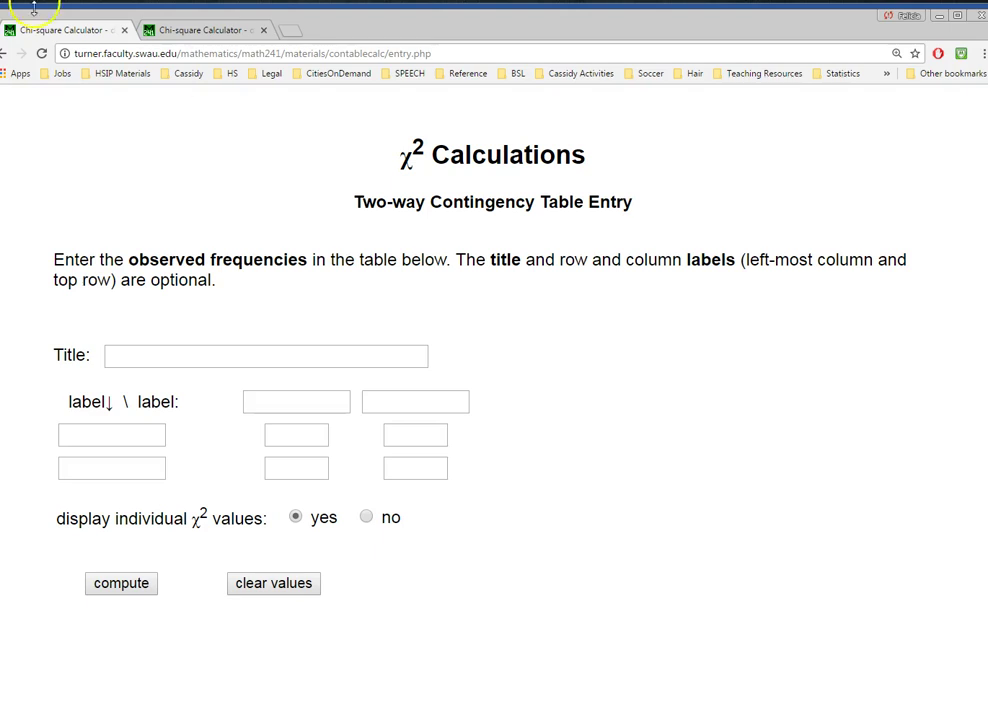
left_click(5, 54)
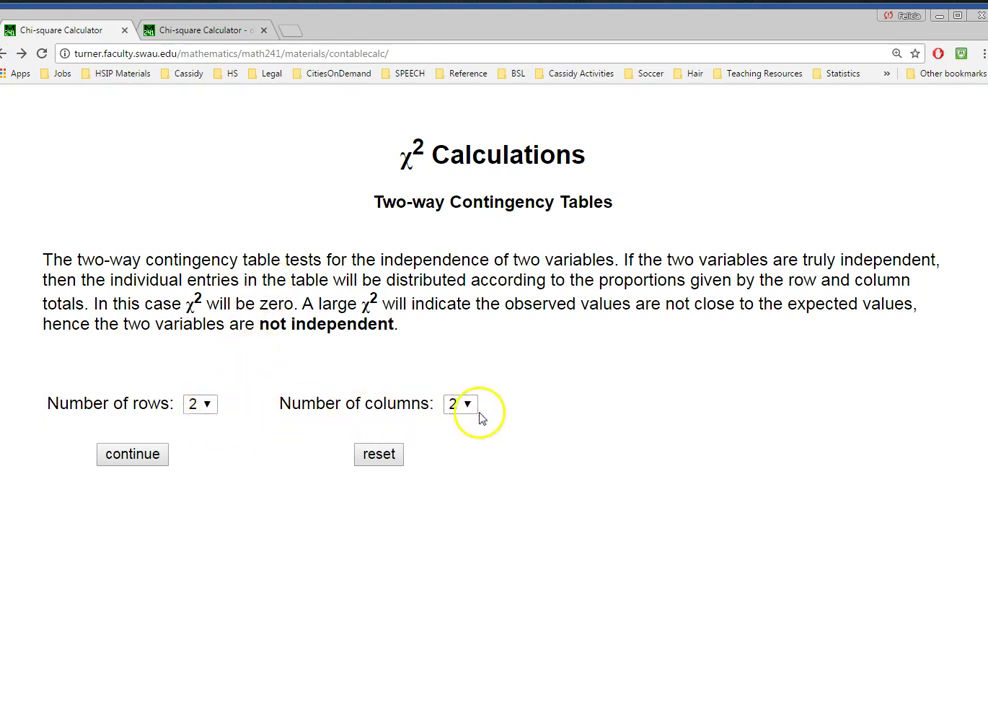
left_click(138, 455)
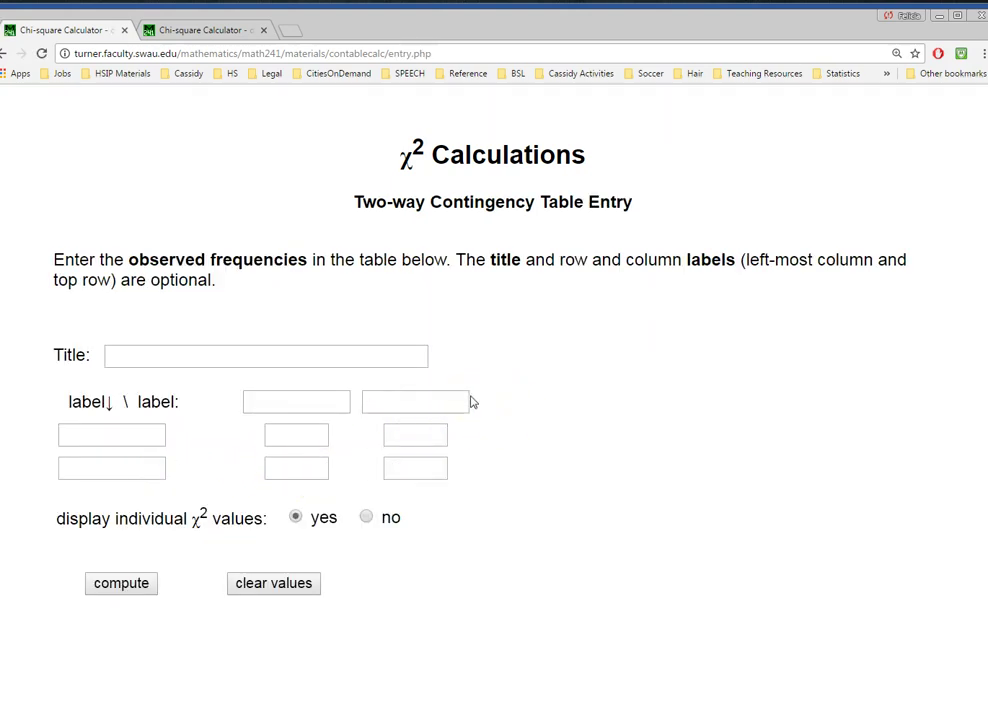
left_click(645, 284)
left_click(646, 281)
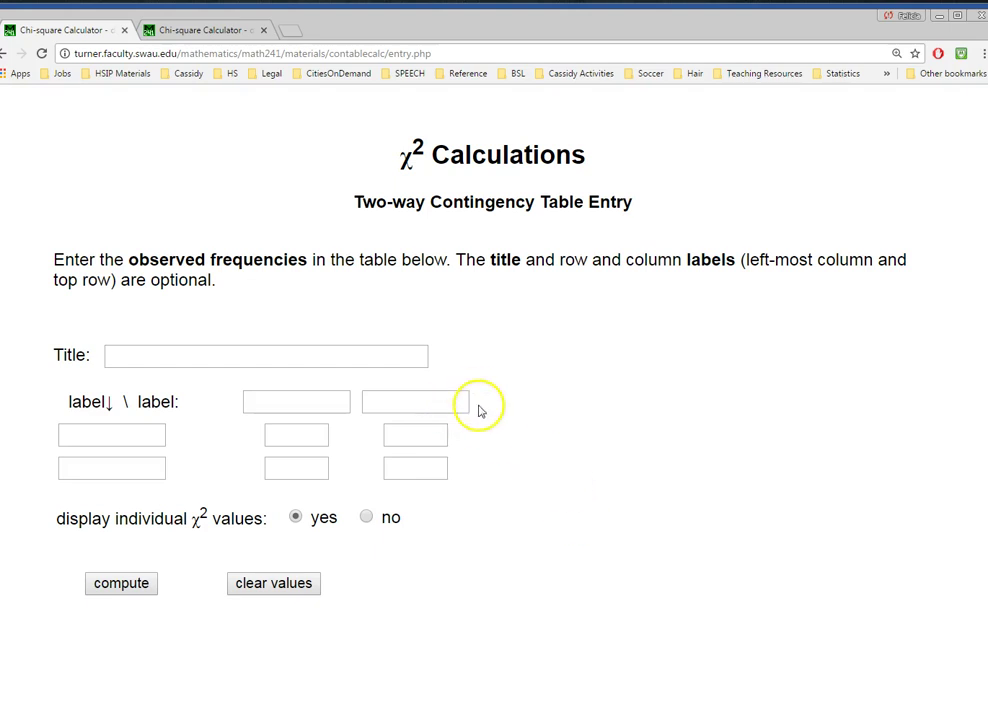
left_click(199, 30)
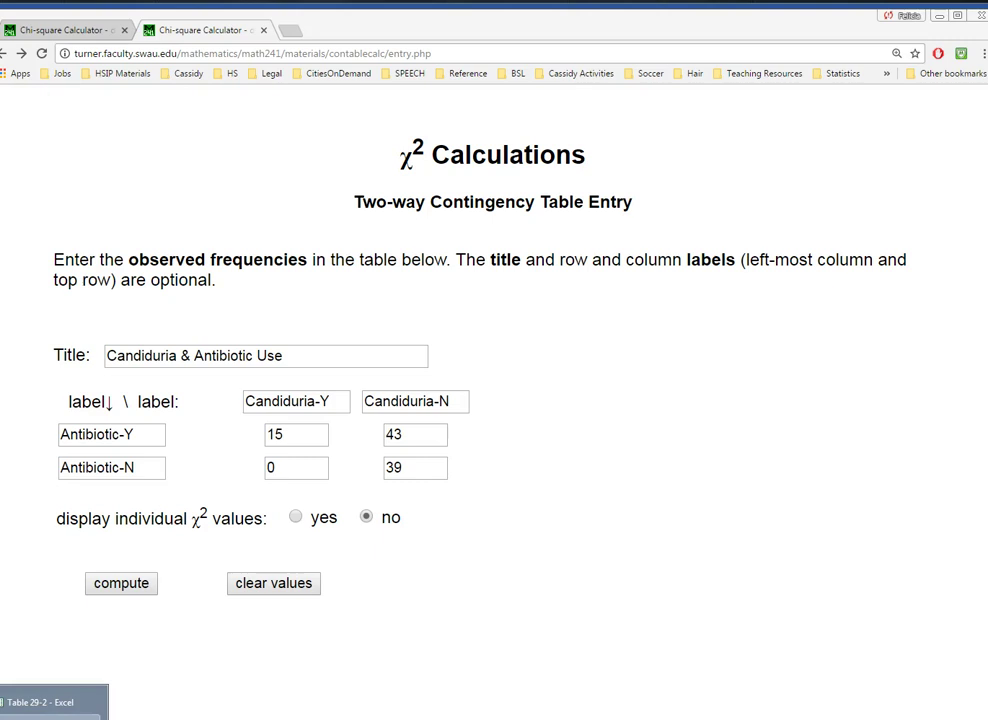
Move the Table 35-2 spreadsheet window aside beside the calculator form
left_click(45, 702)
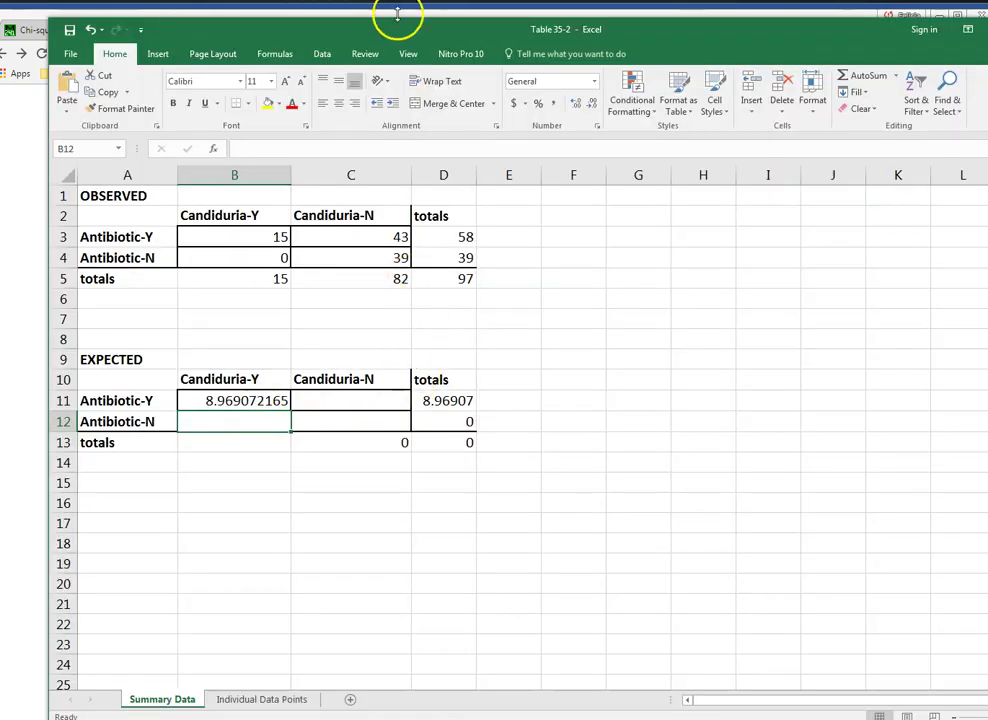
left_click(811, 280)
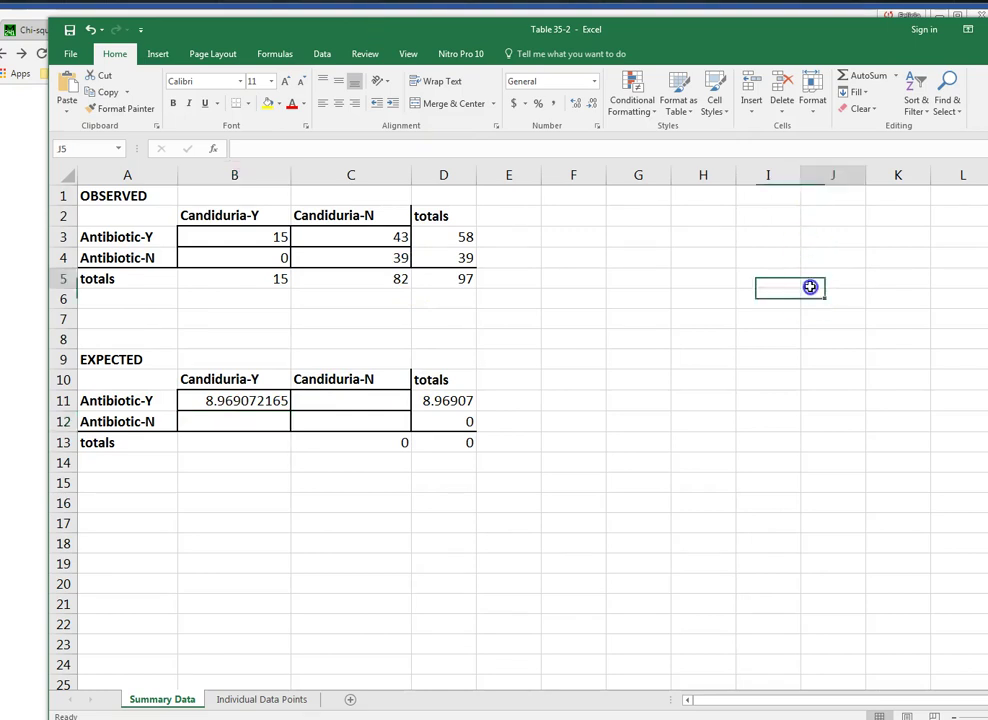
left_click_drag(809, 40, 987, 124)
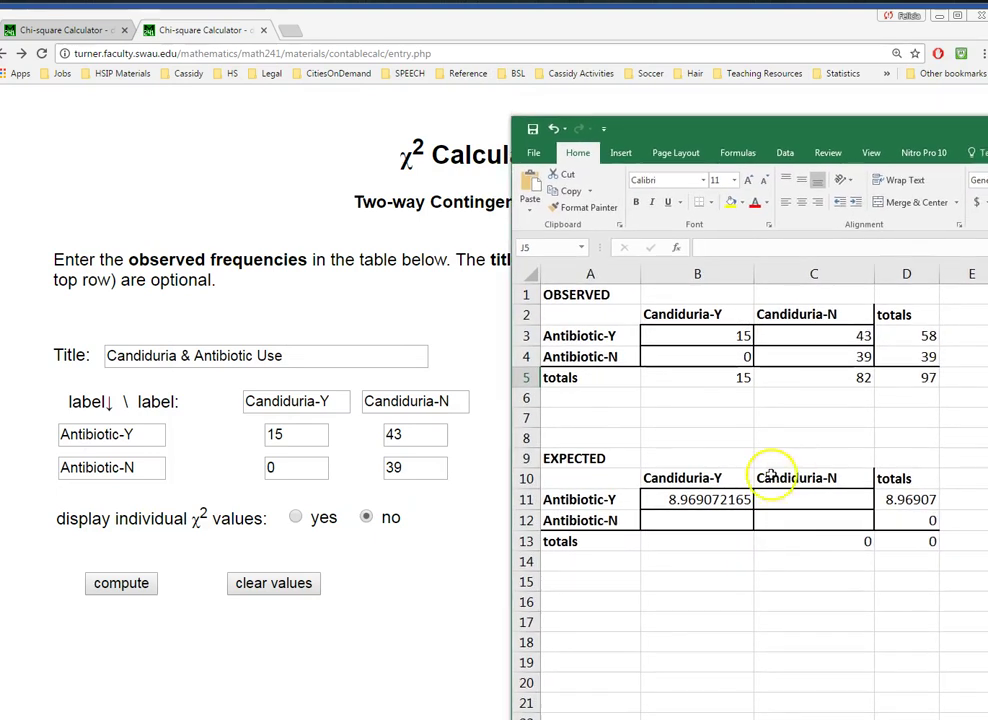
left_click(428, 557)
Change the Antibiotic-Y counts to 40 and 10 and compute χ² = 8.787, p = 0.0030
left_click(417, 434)
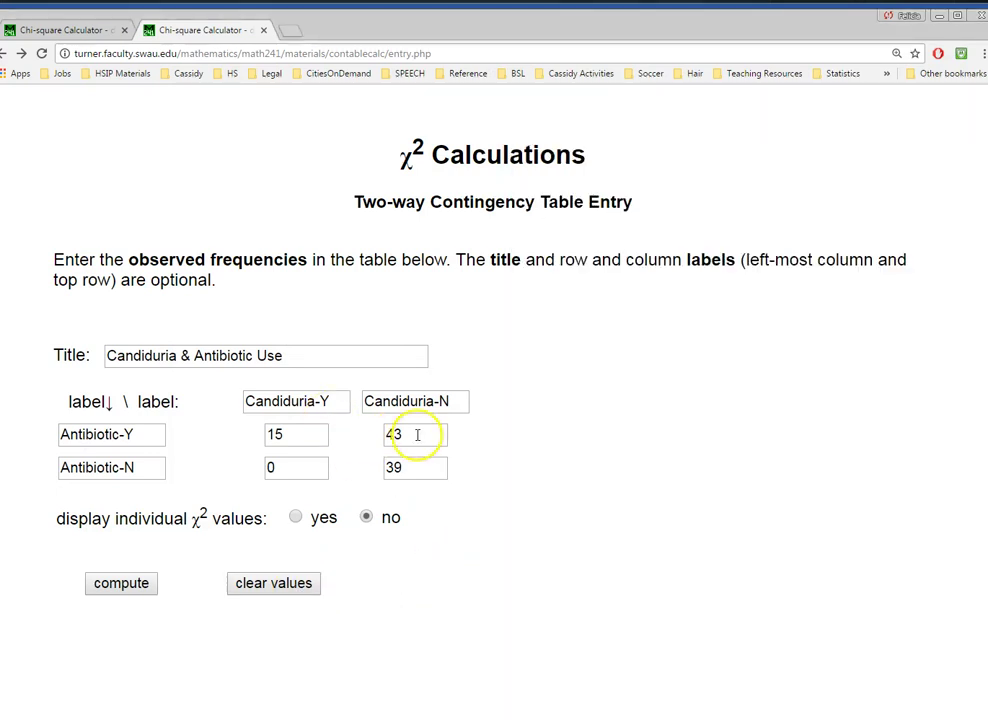
left_click_drag(417, 434, 383, 434)
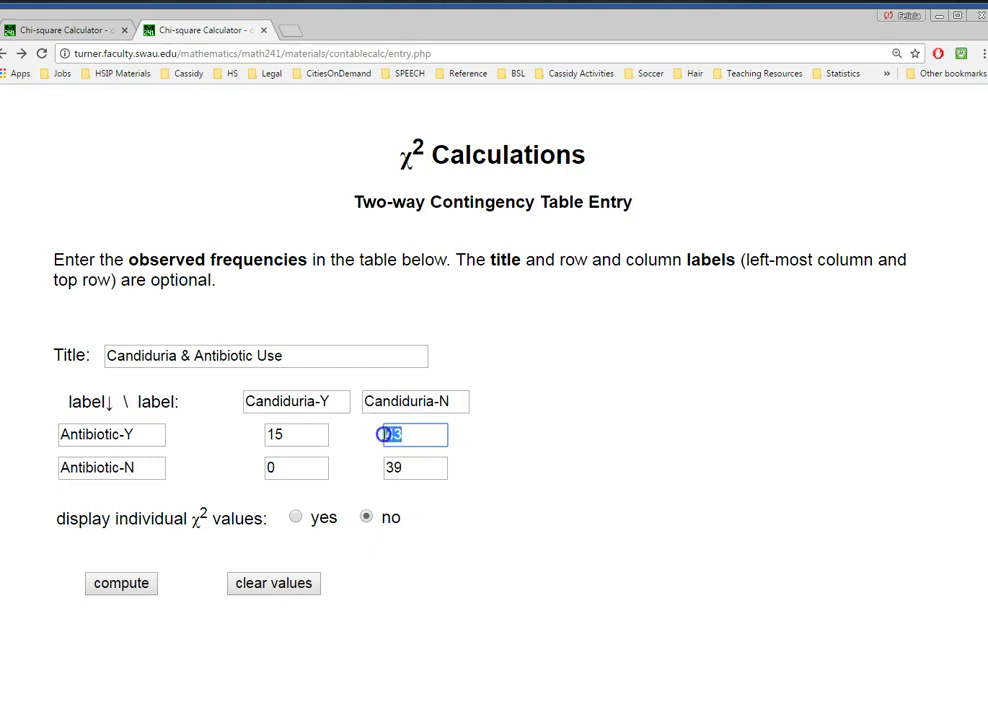
type("40")
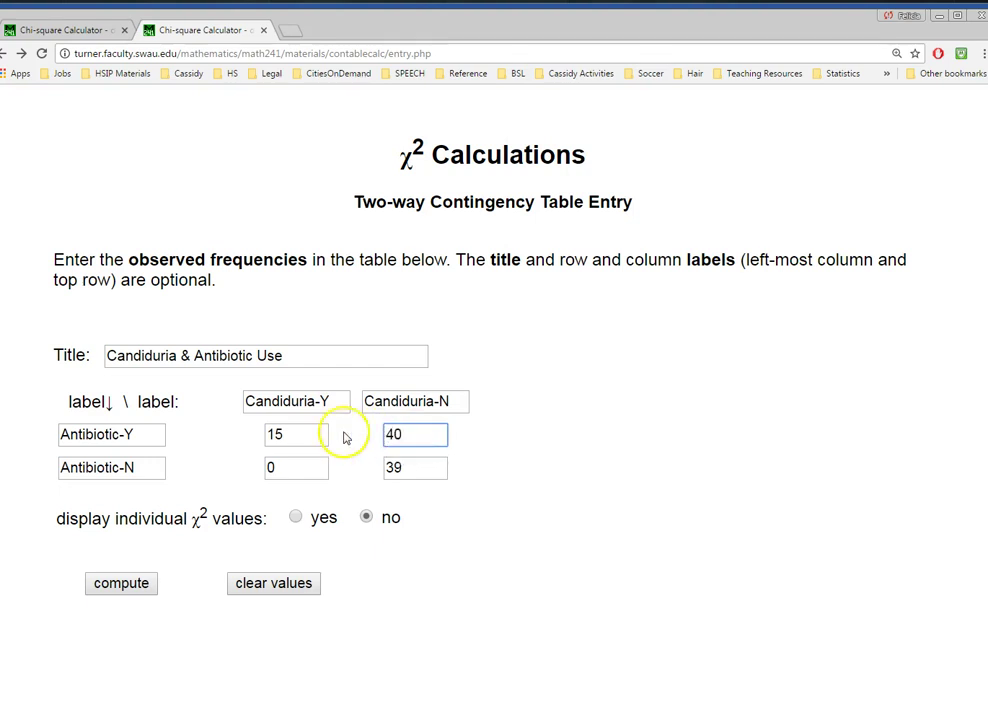
left_click_drag(293, 436, 266, 434)
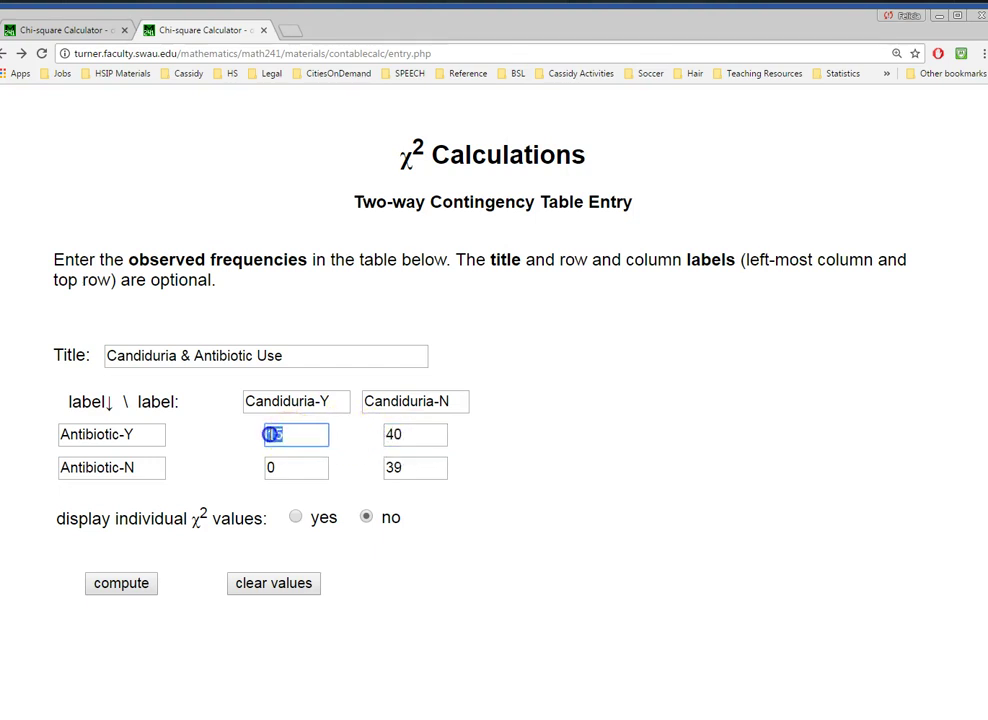
type("10")
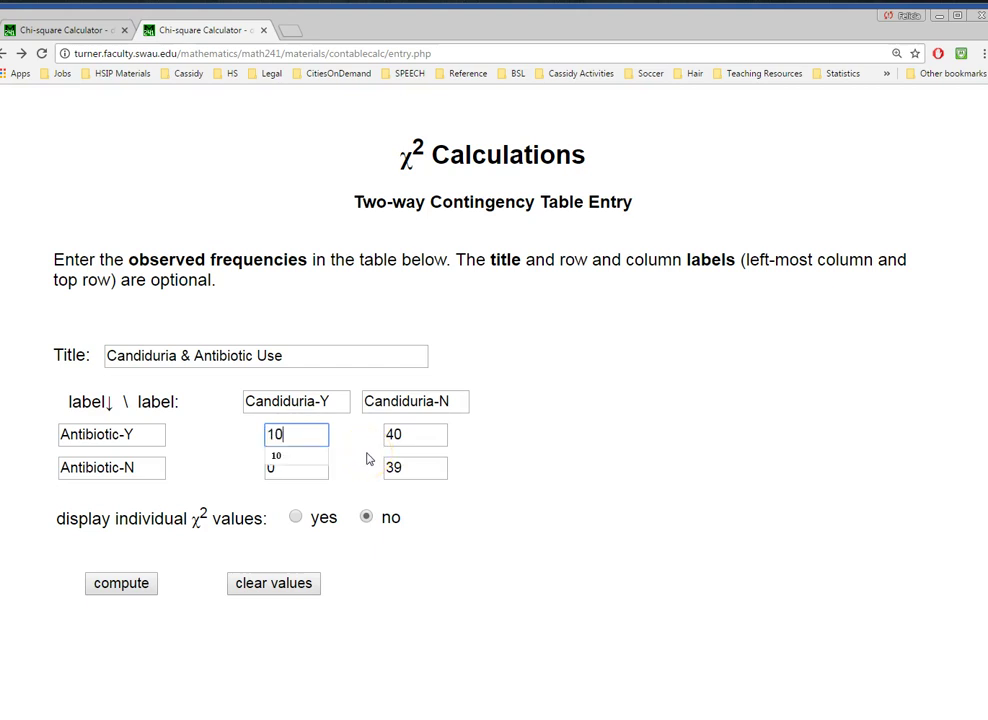
left_click(516, 511)
left_click(418, 434)
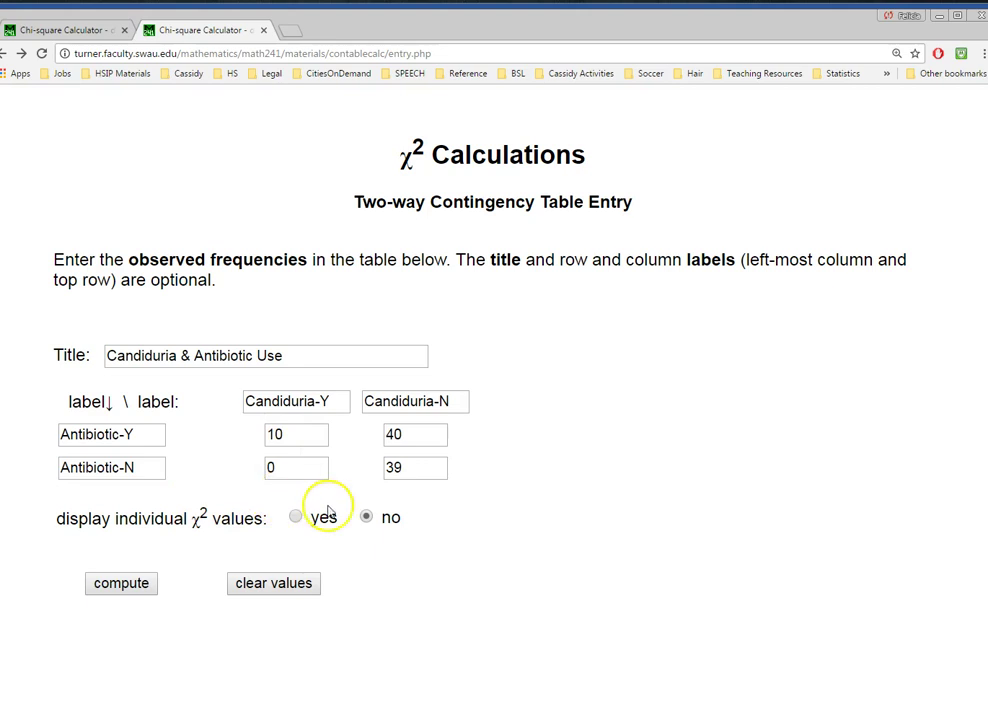
left_click(114, 586)
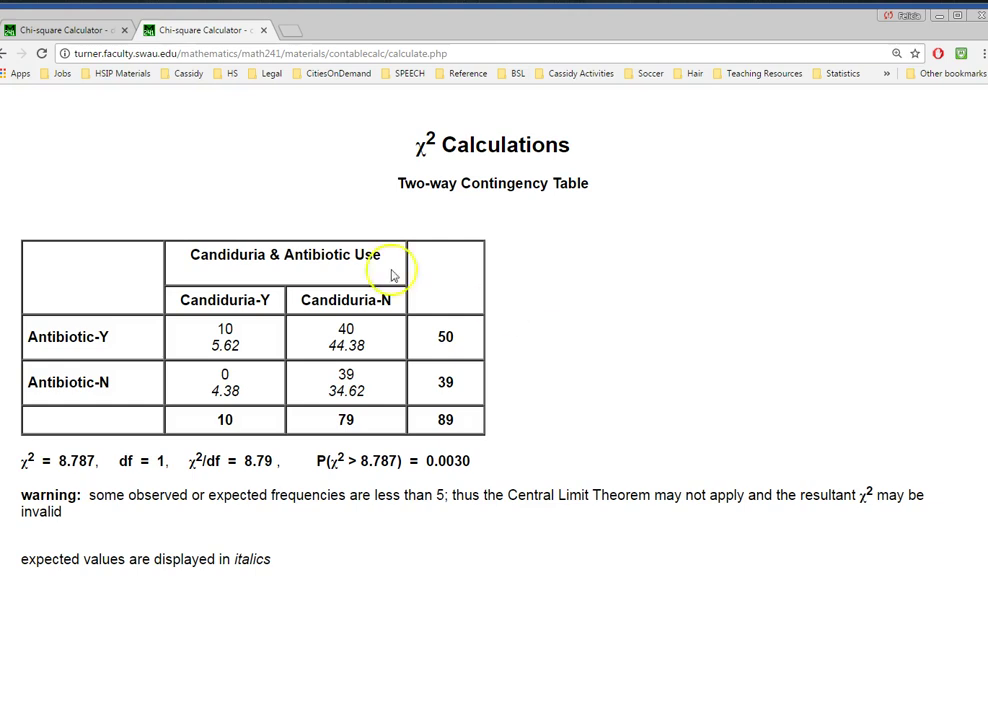
left_click_drag(209, 345, 242, 348)
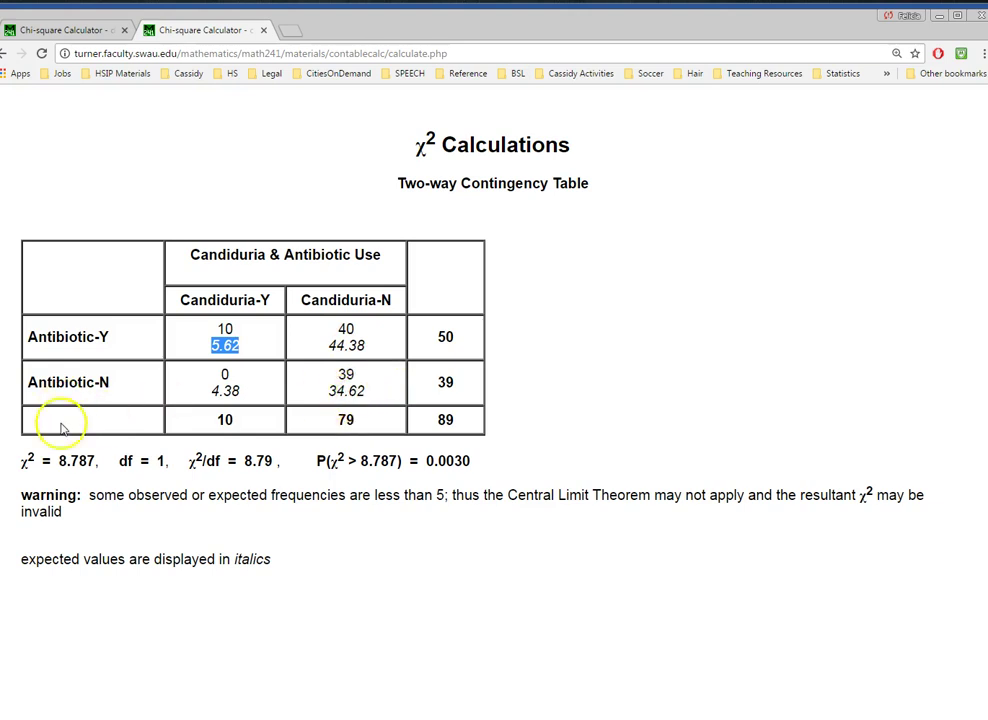
left_click_drag(18, 458, 93, 459)
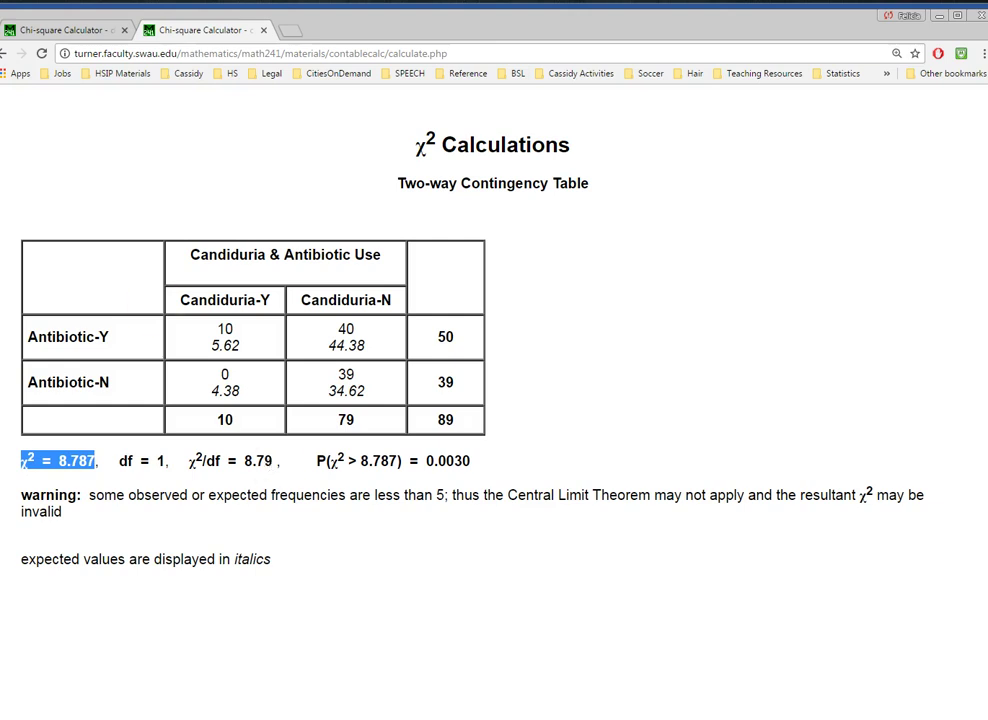
key("alt+Tab")
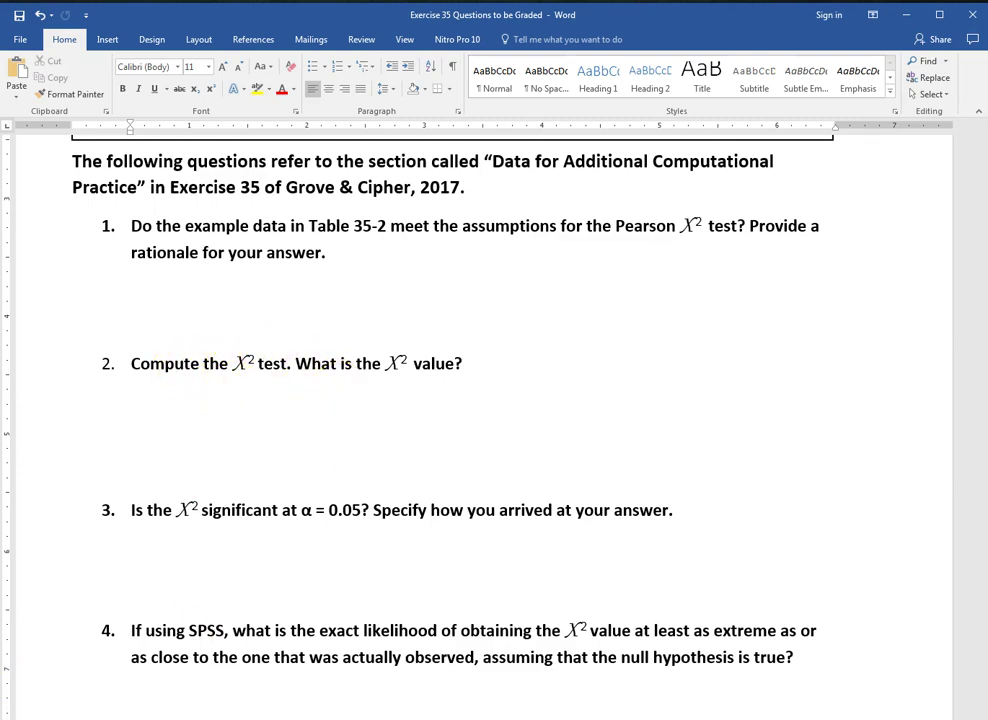
key("alt+Tab")
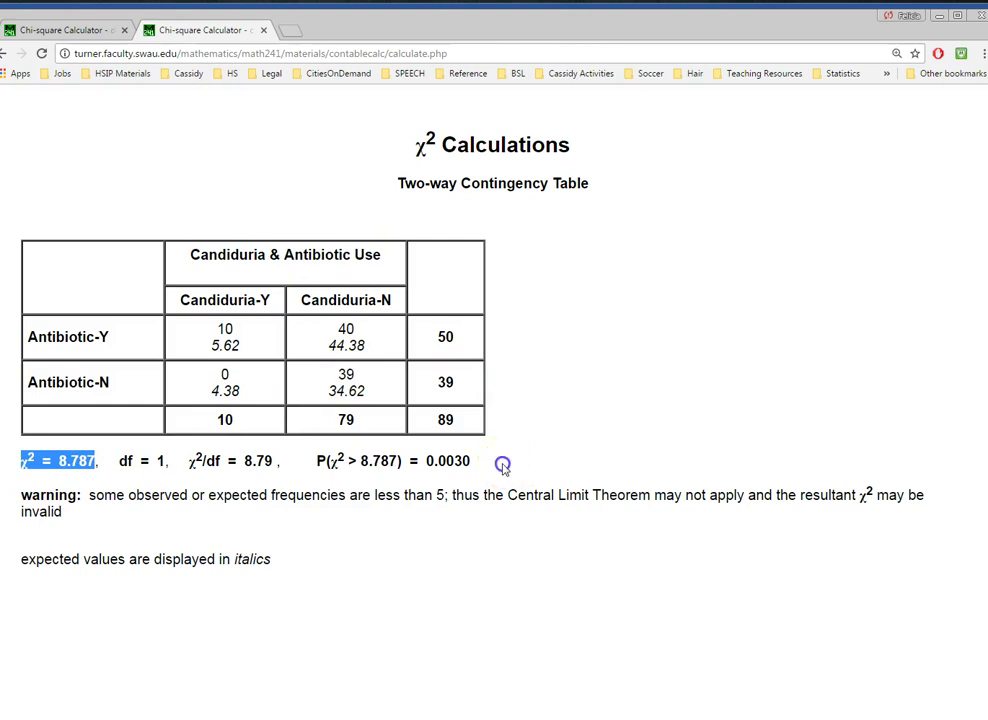
Locate question 3 in Word and select the P(χ² > 8.787) = 0.0030 result in the calculator
left_click(502, 466)
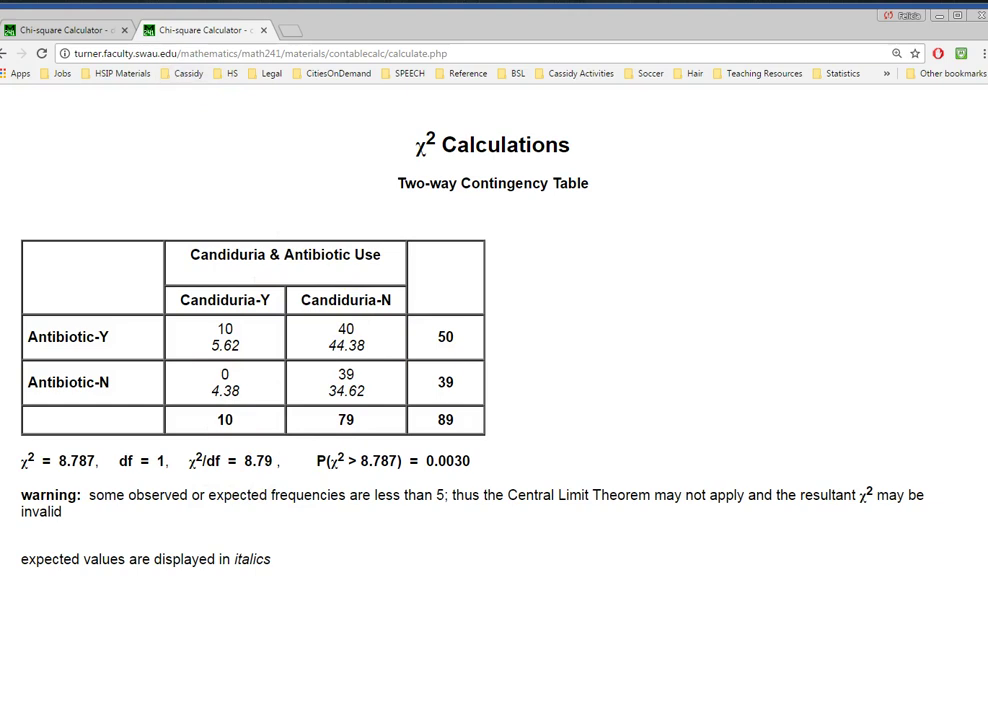
key("alt+Tab")
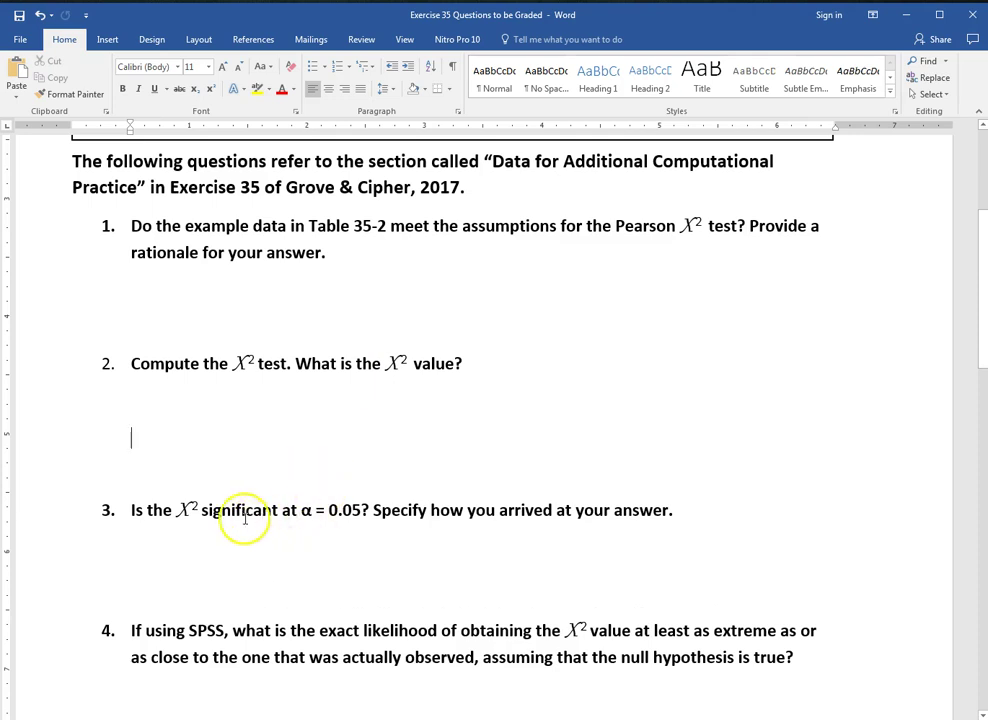
left_click(176, 584)
left_click(169, 543)
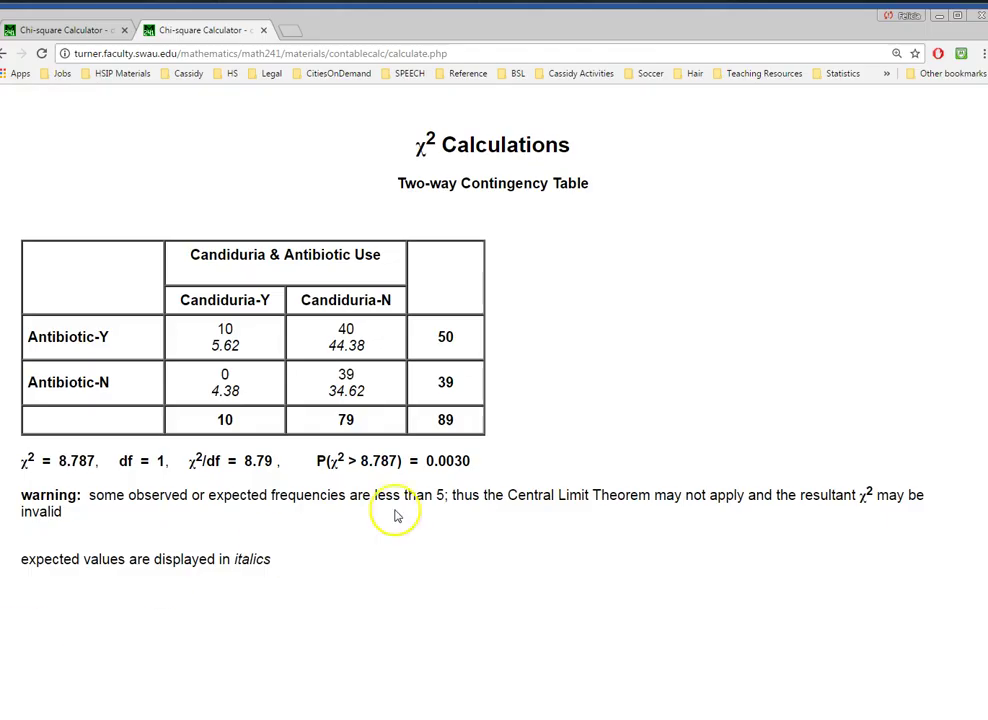
left_click_drag(470, 461, 310, 461)
key("ctrl+c")
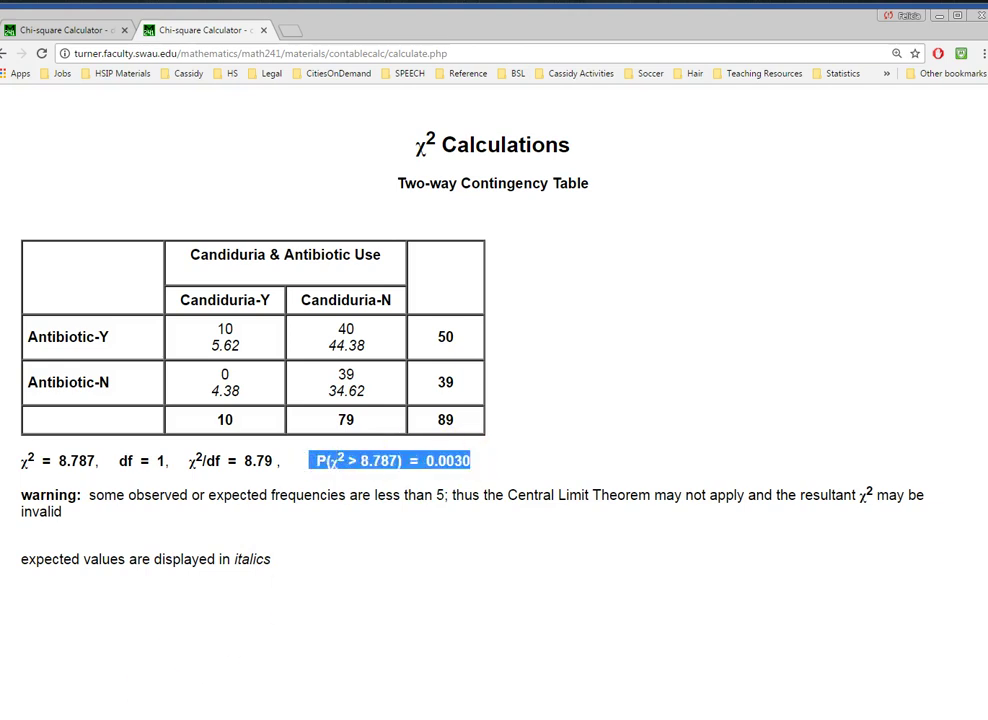
Paste P(χ² > 8.787) = 0.0030 under question 3 and append '< 0.05'
key("alt+Tab")
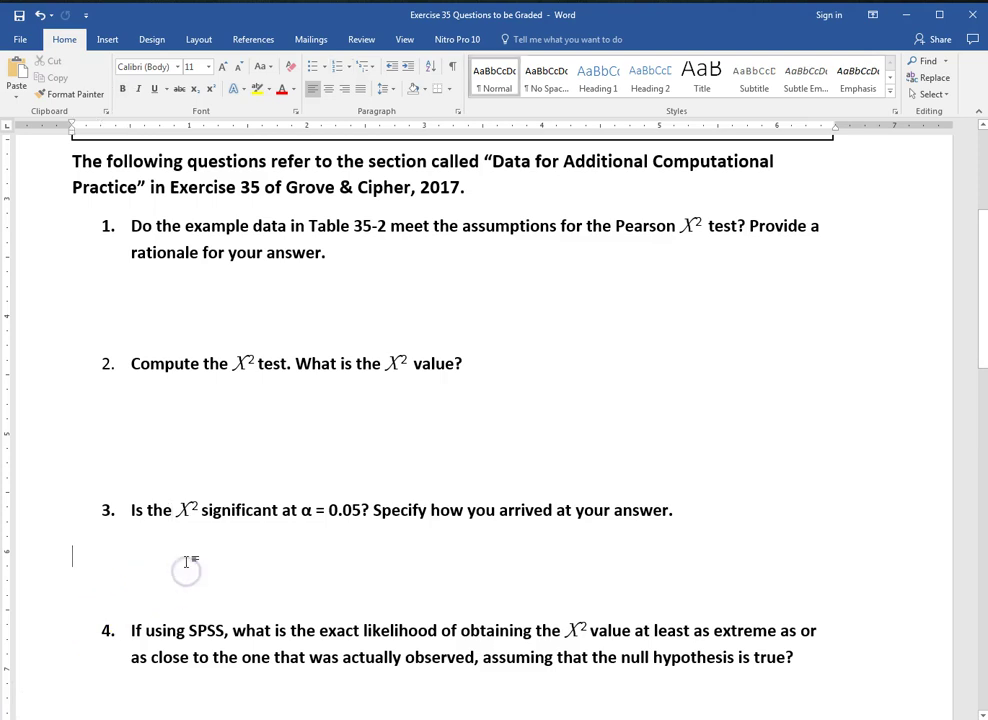
key("ctrl+v")
left_click(249, 553)
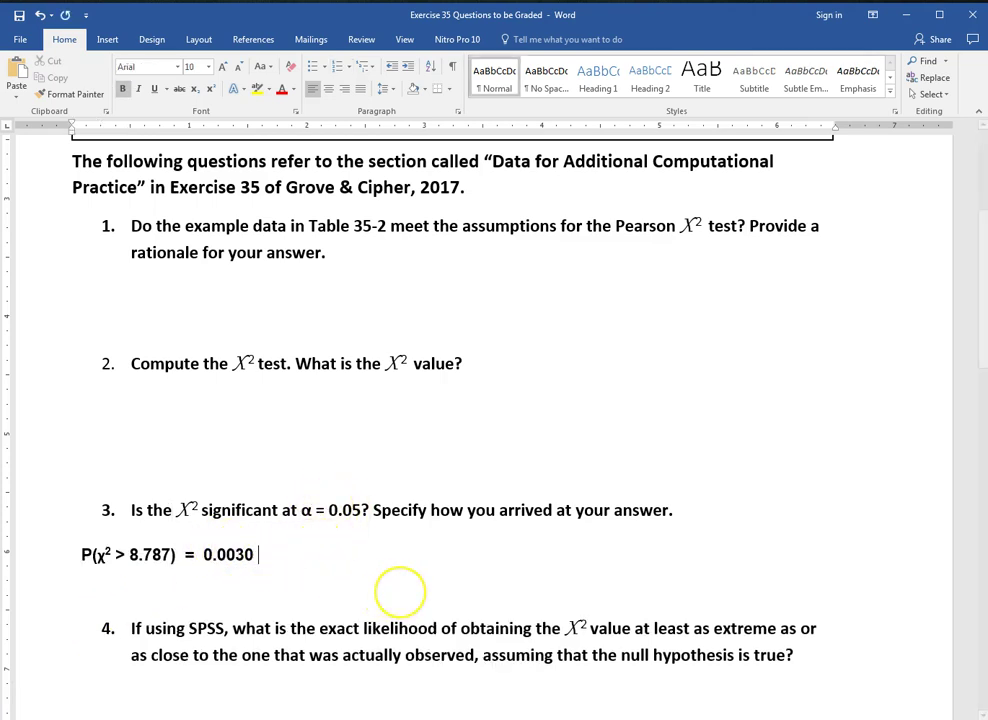
type("<")
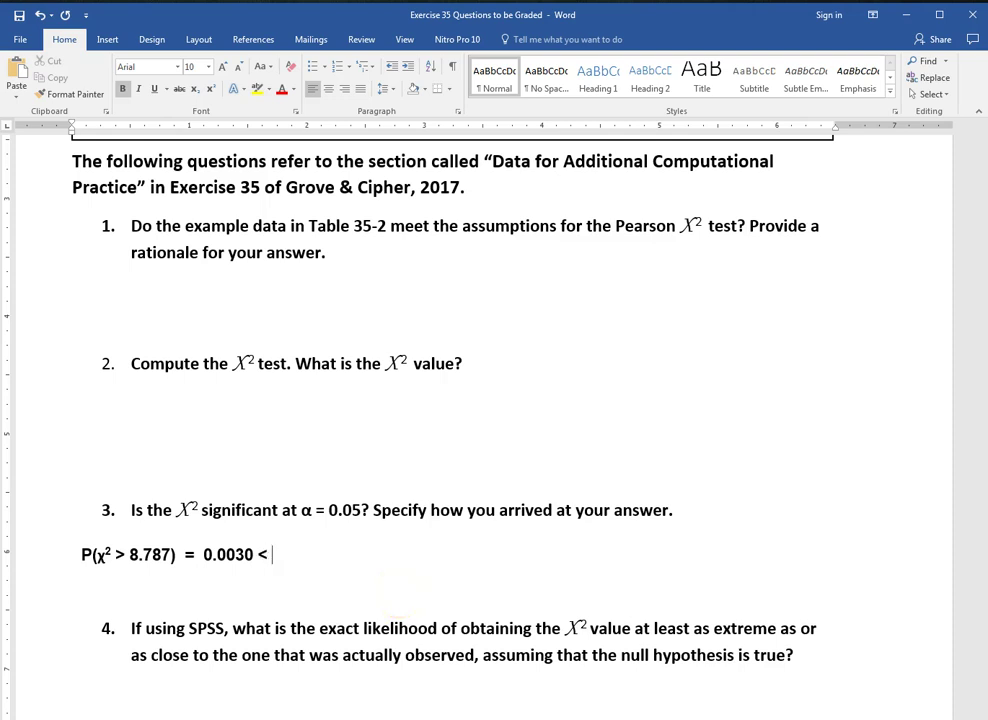
type(" 0.05")
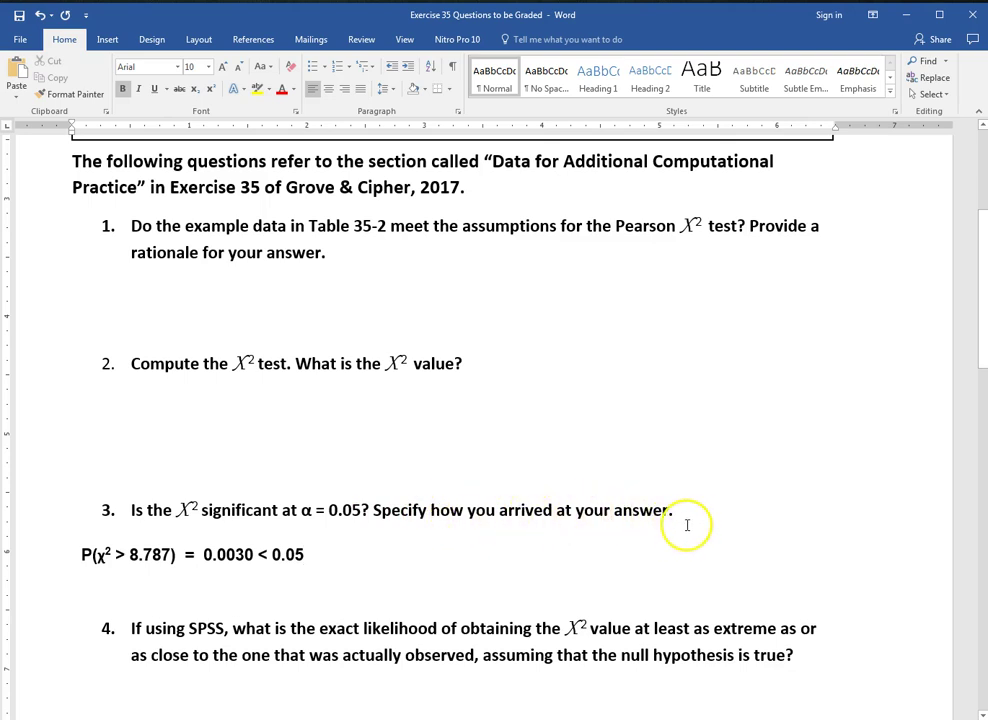
Check the 0.0030 value in question 3's answer, then move down to questions 5–8
scroll(672, 562, "down", 3)
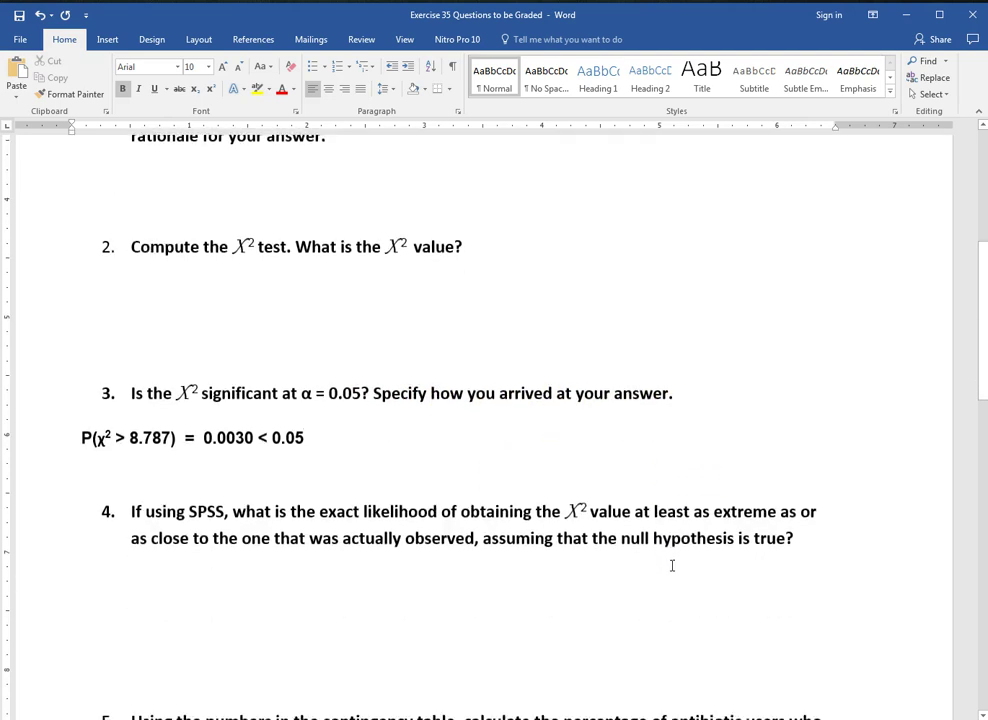
scroll(672, 562, "down", 6)
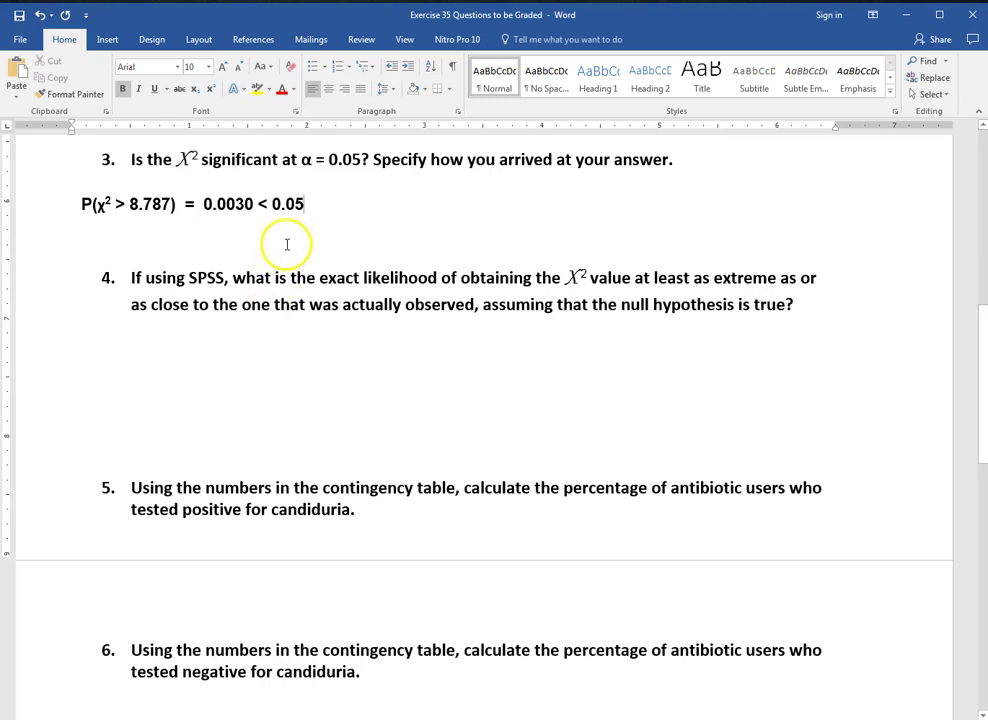
left_click(233, 206)
left_click_drag(233, 206, 205, 205)
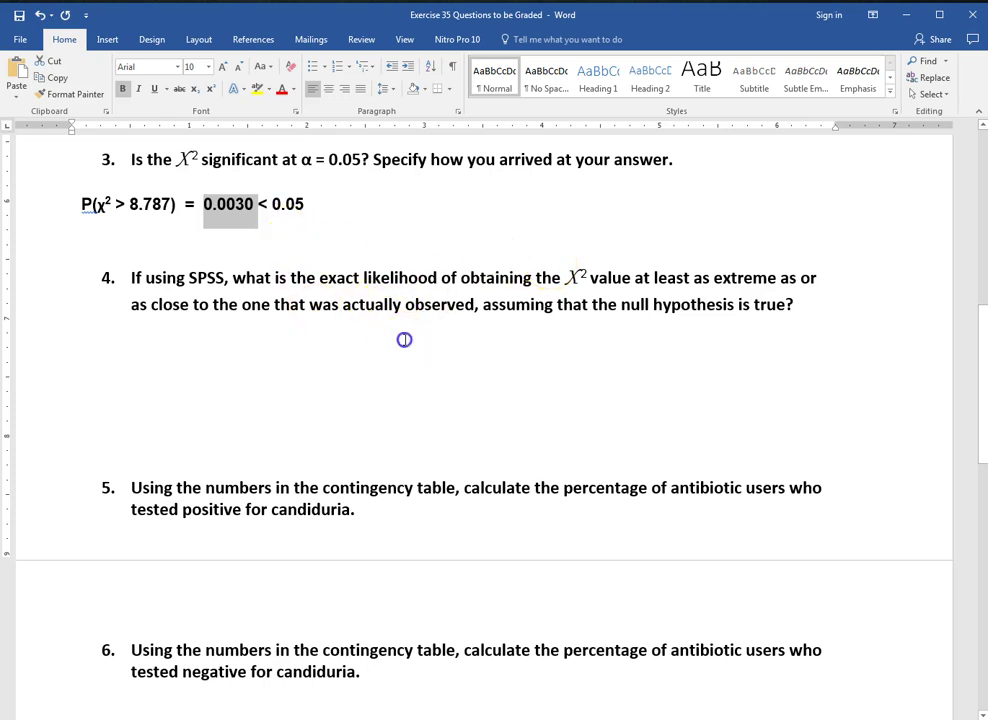
left_click(445, 345)
scroll(452, 358, "down", 3)
scroll(453, 358, "down", 1)
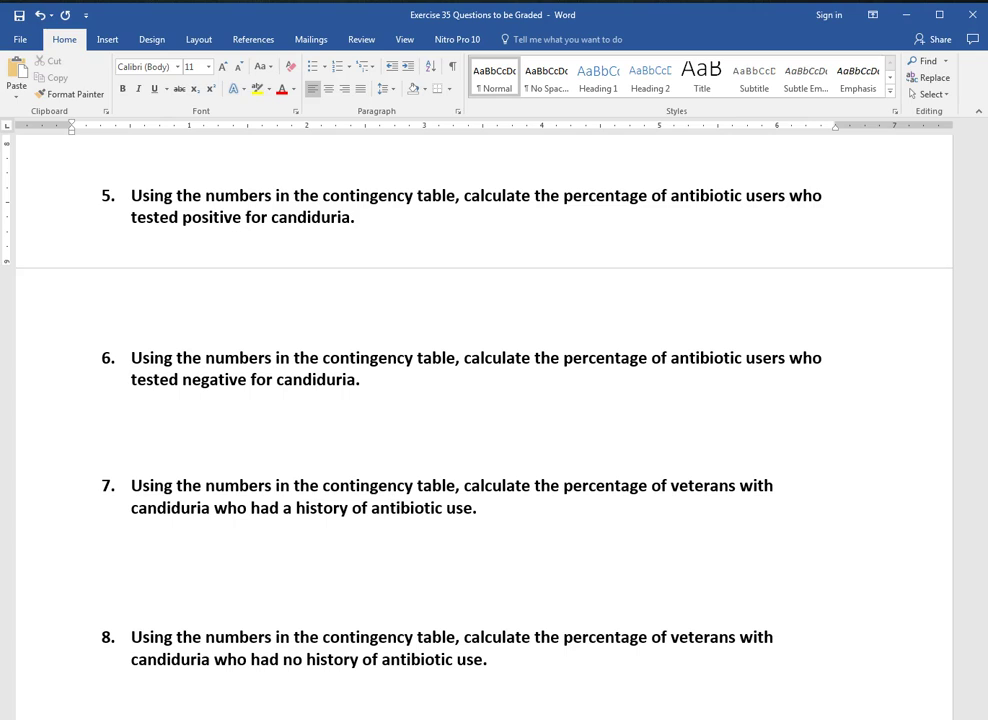
Place the Table 35-2 workbook over Word and review observed rows 3–4 (15, 43, 0, 39)
key("alt+Tab")
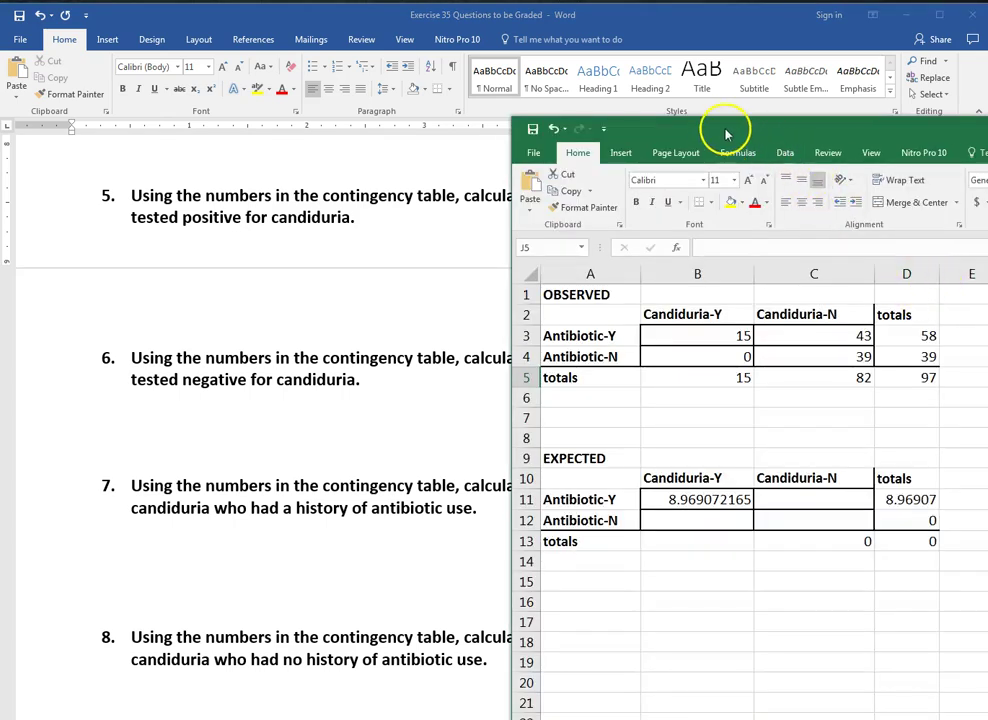
left_click_drag(720, 136, 610, 286)
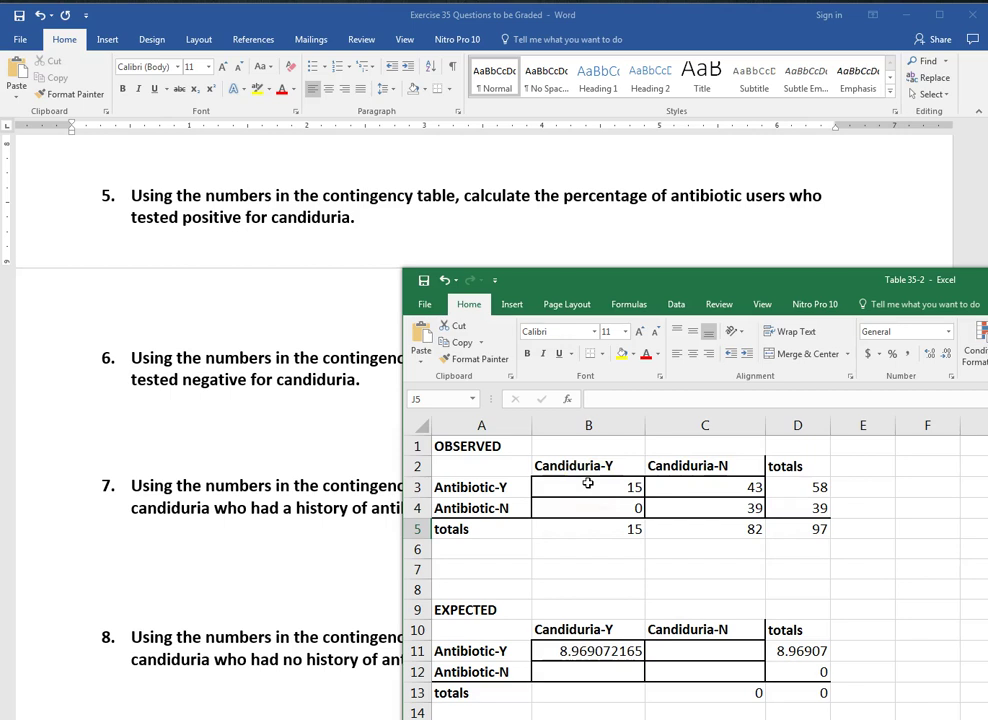
left_click(418, 487)
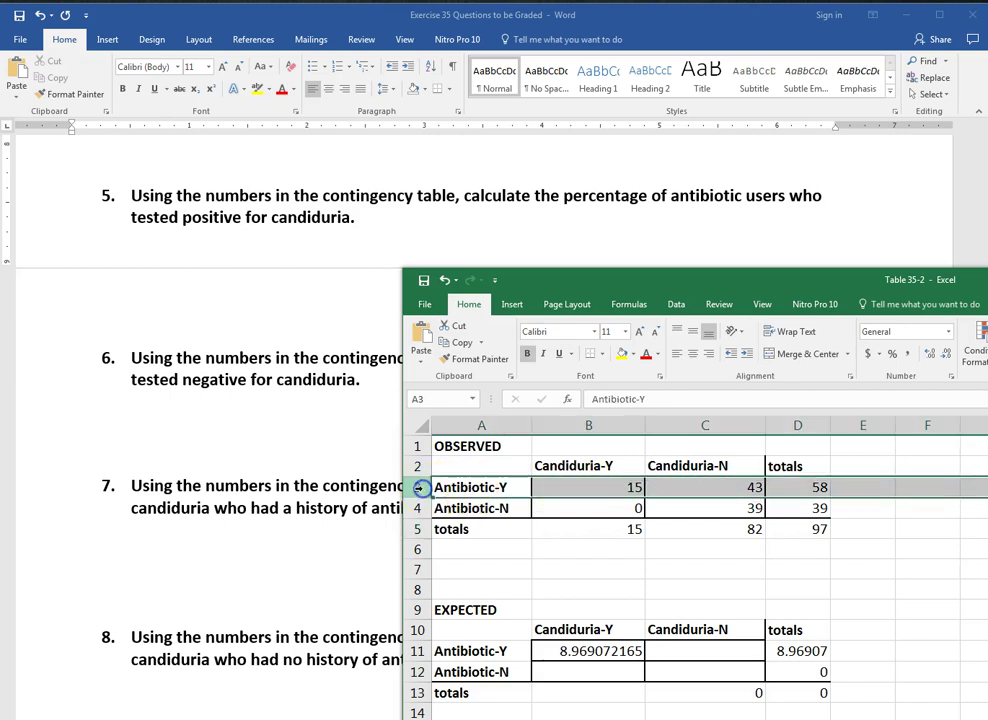
left_click(633, 488)
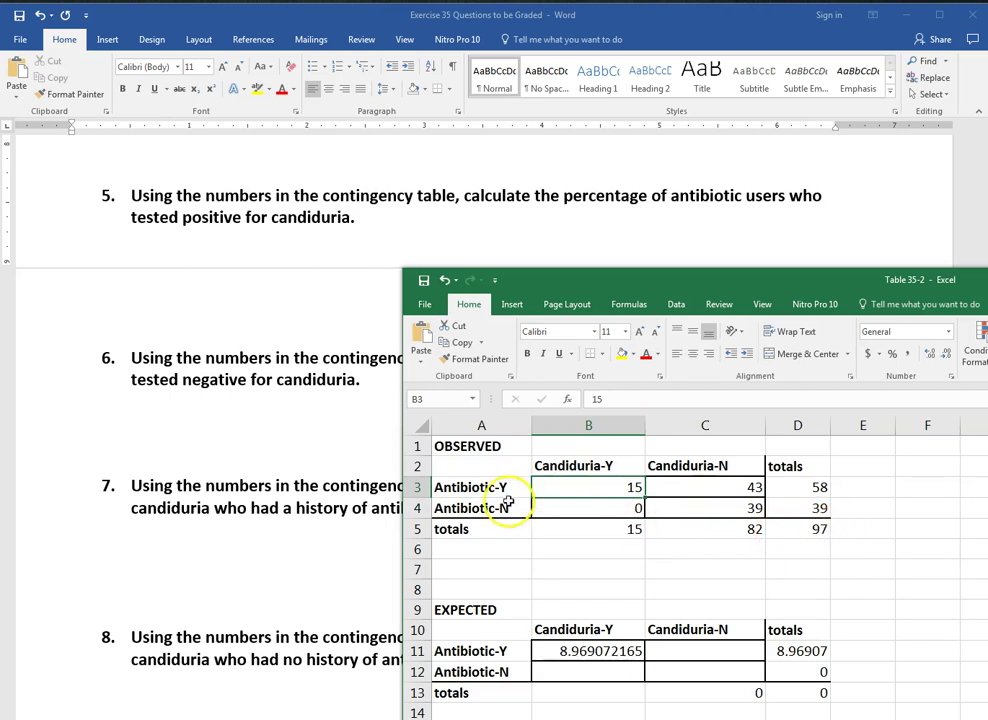
left_click_drag(445, 487, 823, 482)
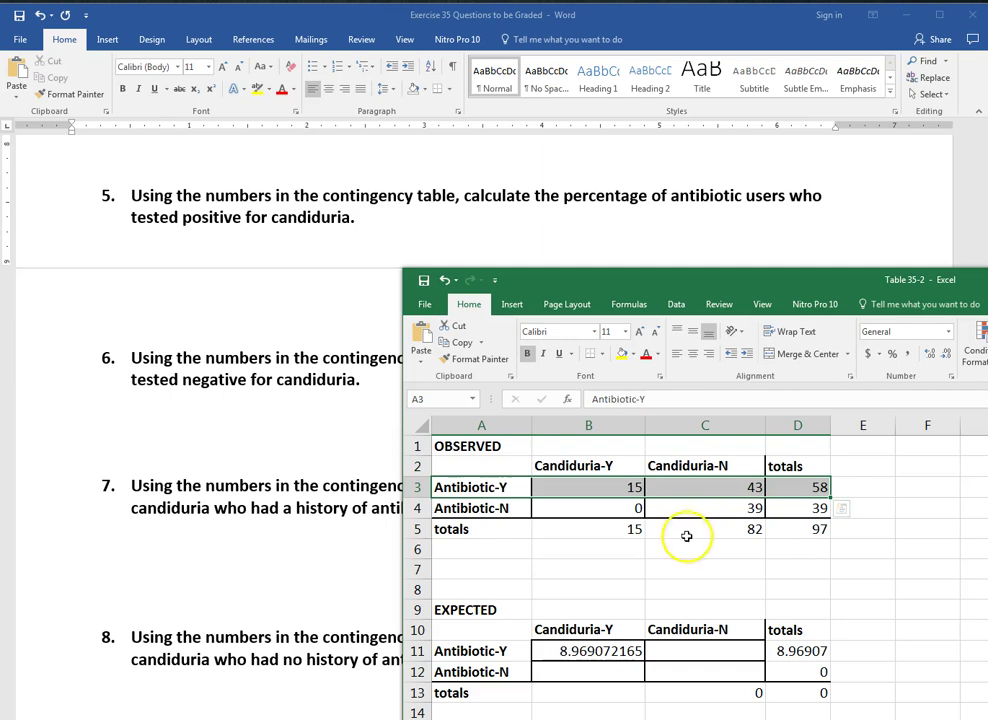
left_click(687, 538)
left_click(426, 510)
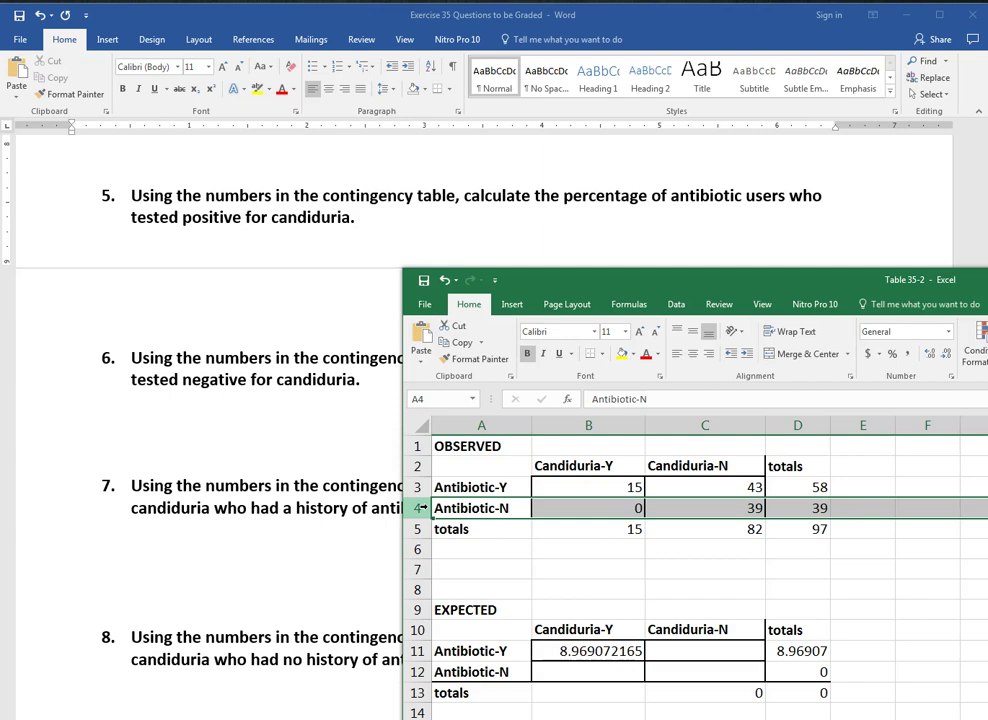
left_click(705, 549)
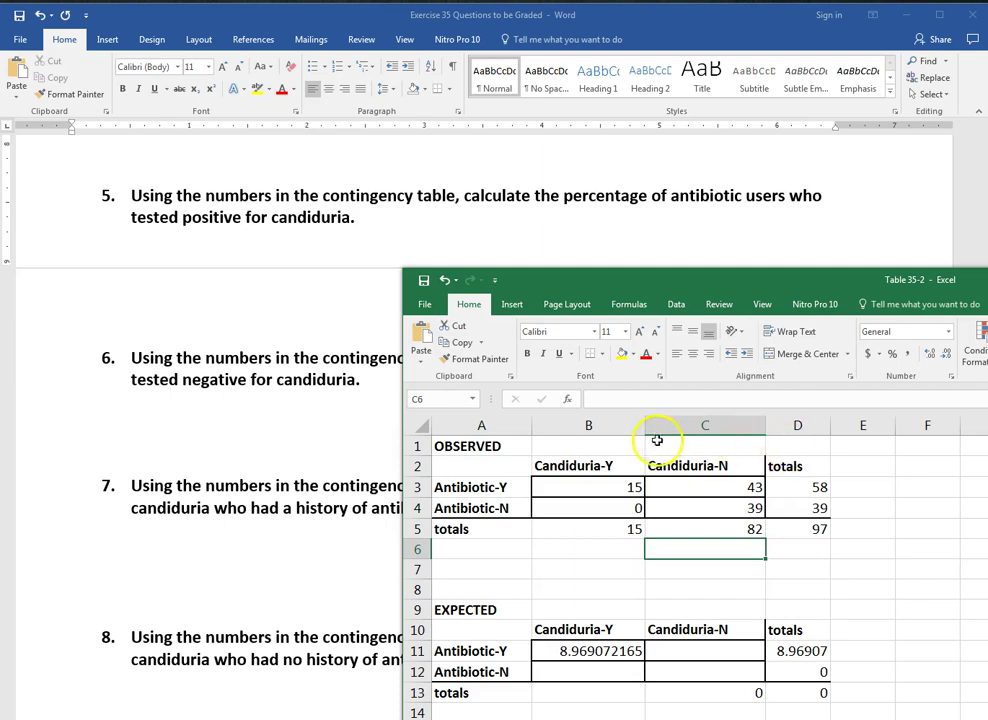
Check the Candiduria-Y observed column, B2 through the total in B5
left_click_drag(540, 462, 609, 530)
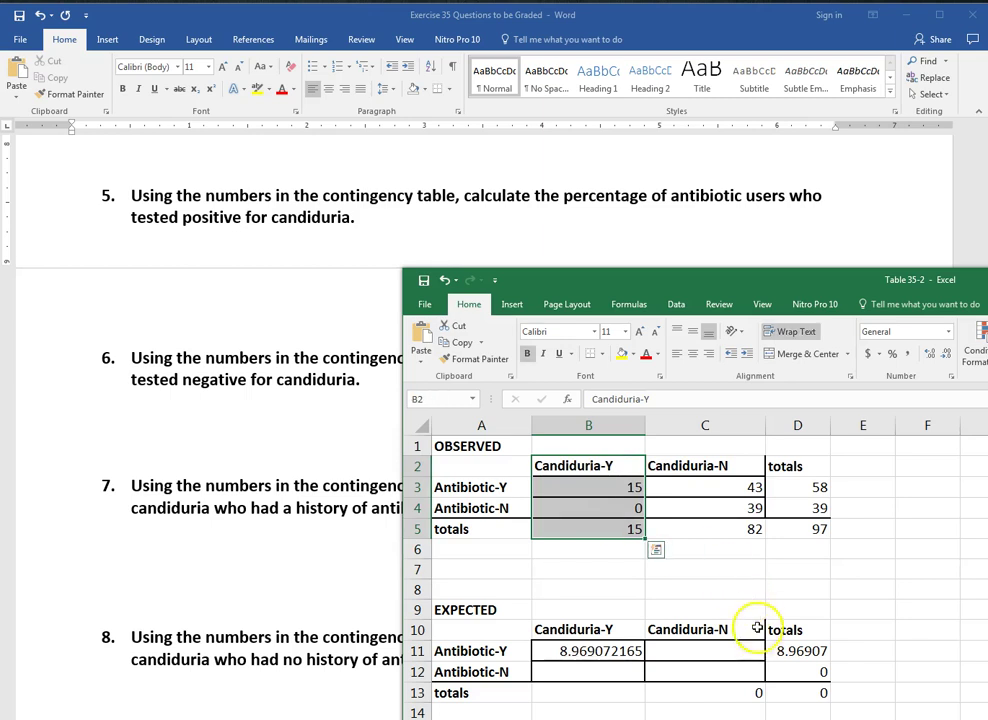
left_click(763, 577)
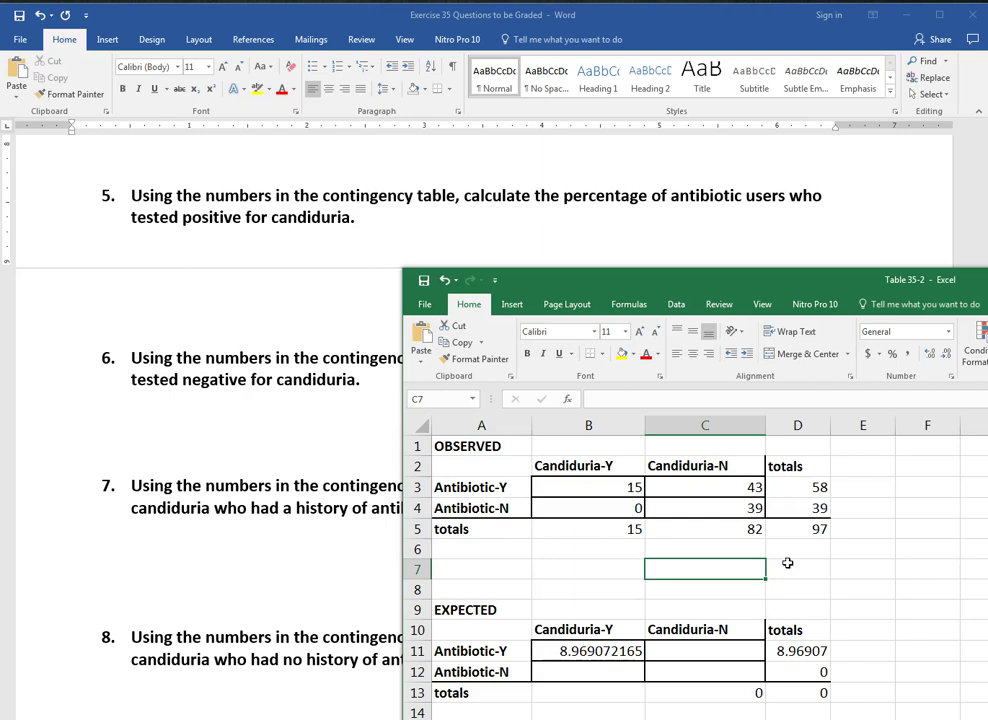
left_click(734, 562)
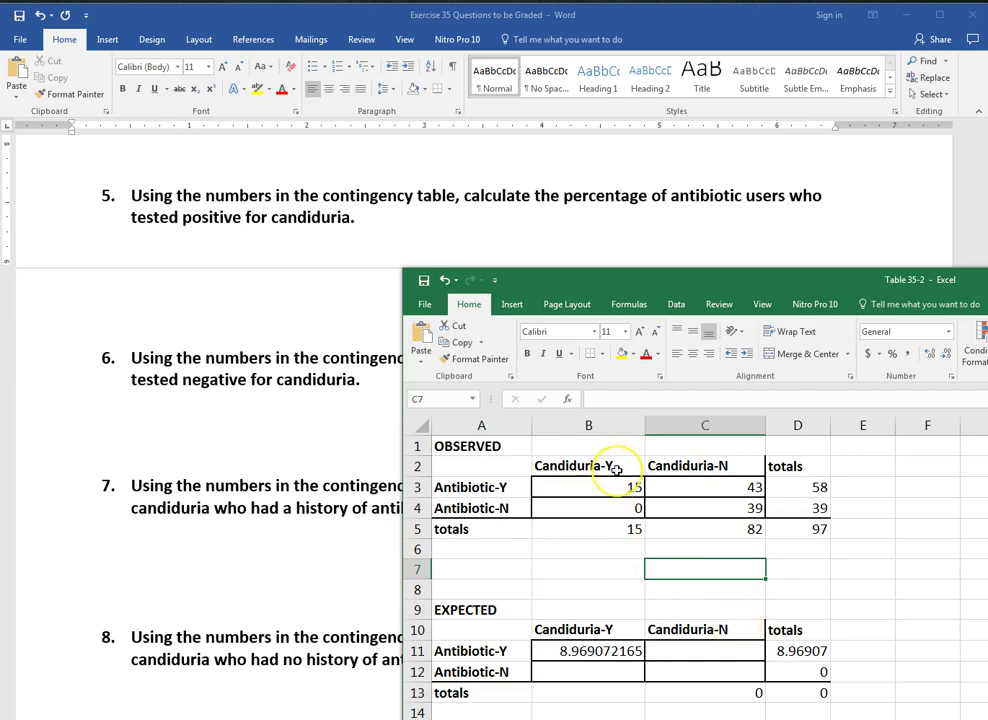
left_click_drag(617, 469, 622, 524)
left_click(752, 547)
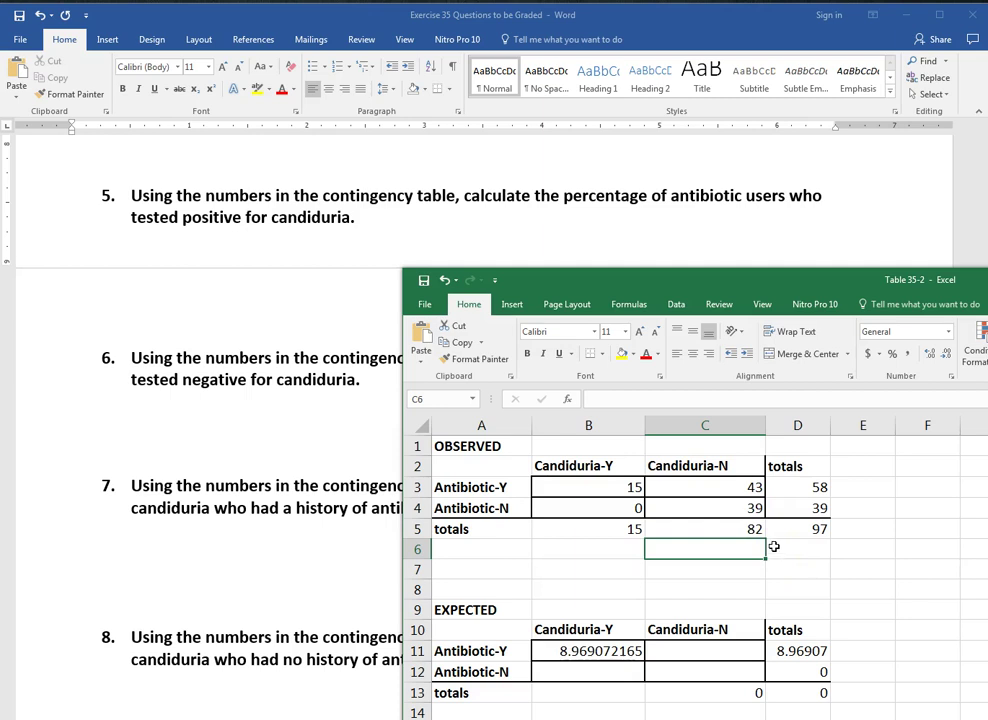
left_click(657, 541)
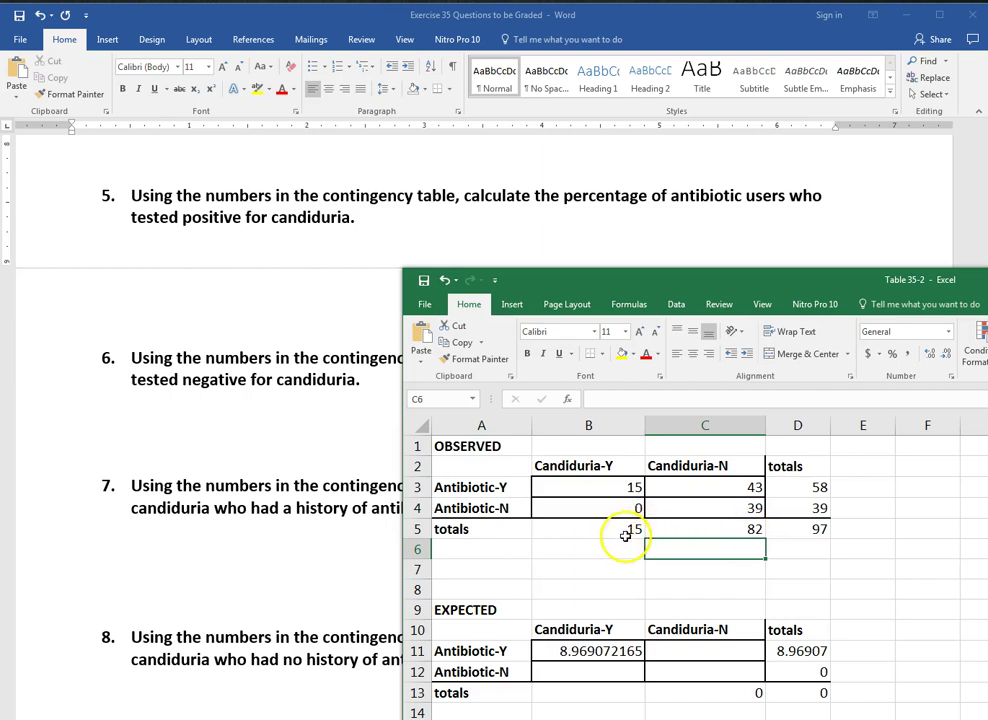
Return to the Word homework and scroll down to questions 9 and 10
left_click(234, 568)
scroll(290, 545, "down", 3)
scroll(291, 545, "down", 5)
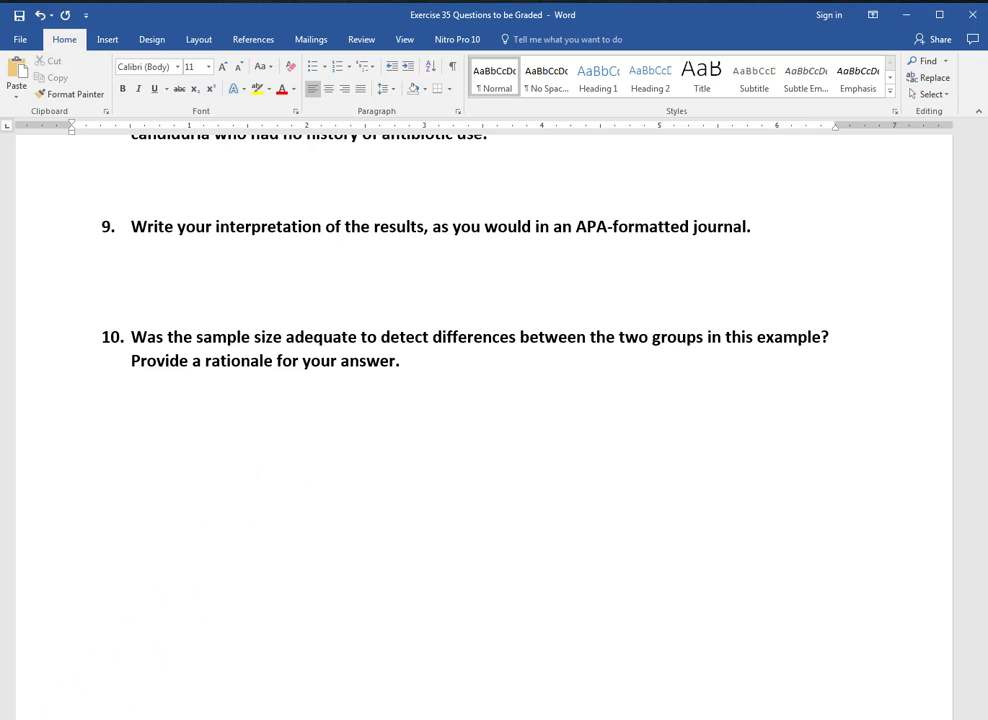
Switch to the Biostats_chi square deck at slide 58, How to Interpret Chi-Square Results
key("alt+Tab")
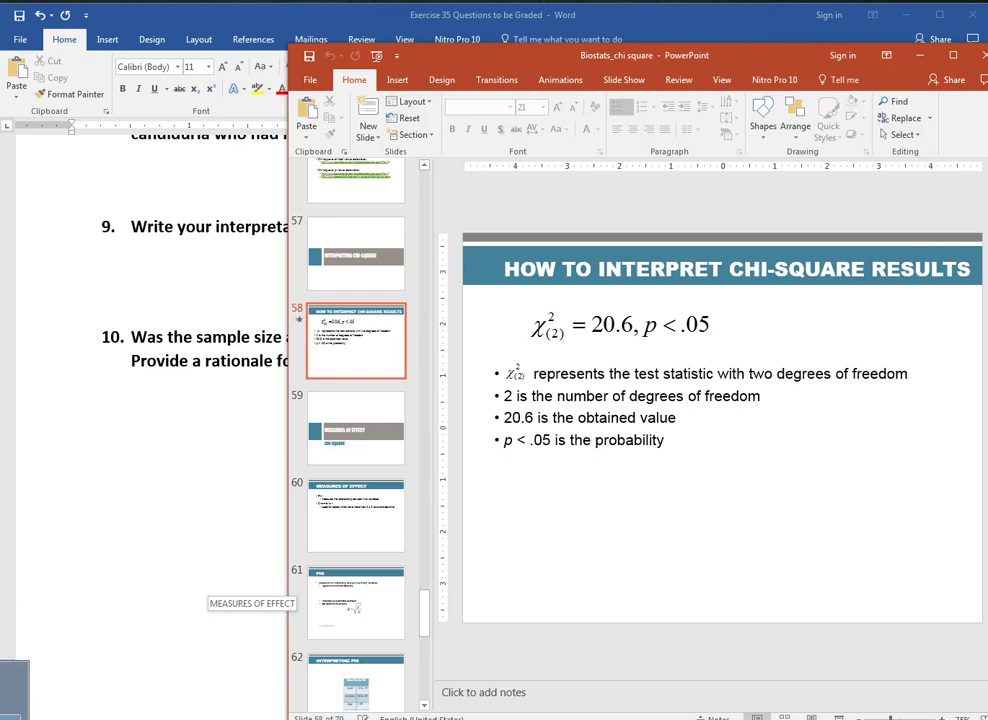
Select the degrees of freedom result df = 1 on the chi-square calculator page
key("alt+Tab")
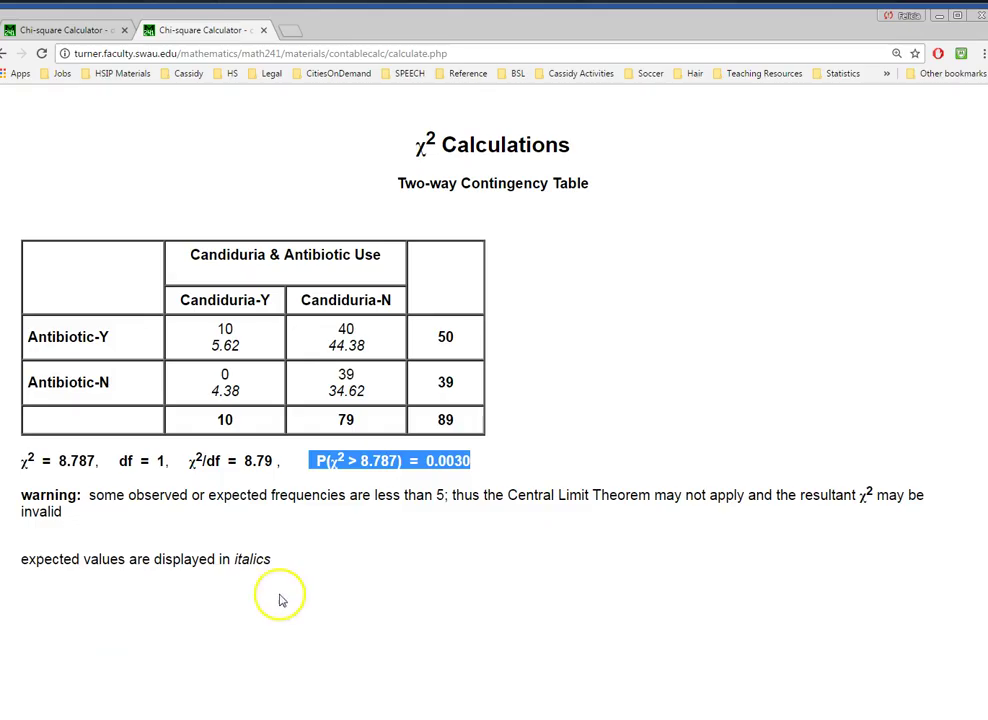
left_click(187, 457)
left_click_drag(116, 463, 166, 461)
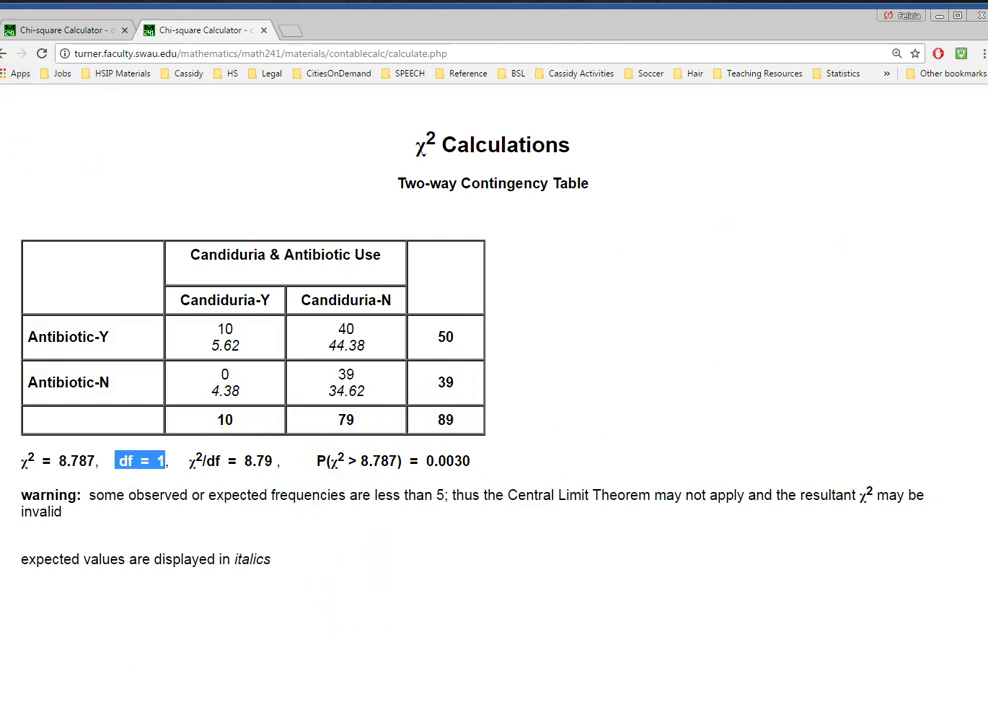
Go back to the Word homework below question 10 and scroll up toward the top
key("alt+Tab")
left_click(488, 360)
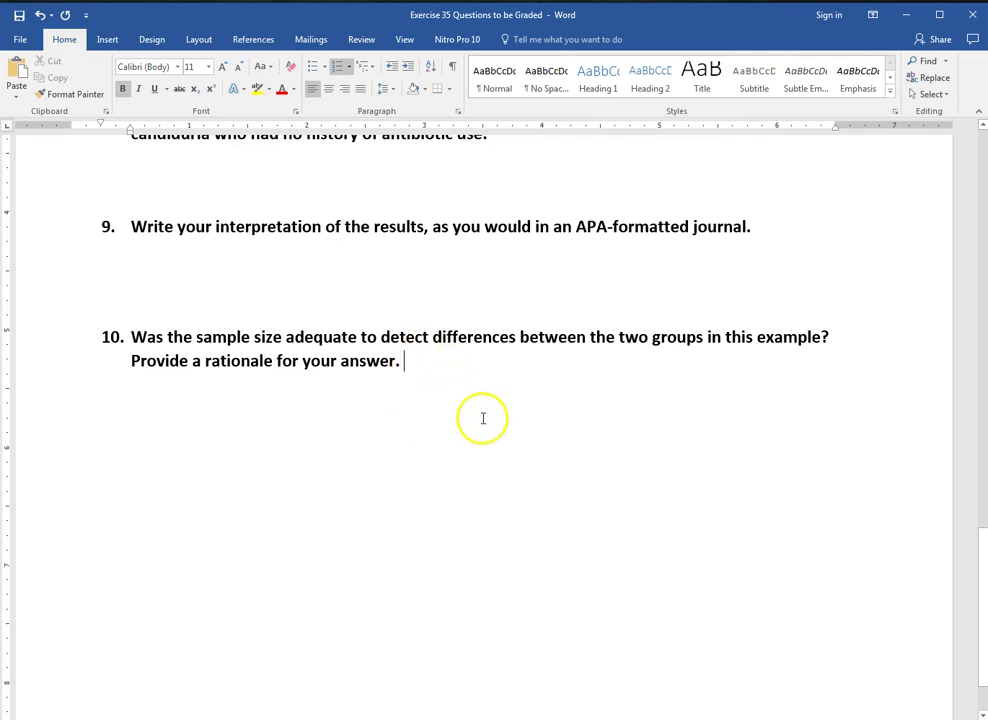
left_click(540, 426)
scroll(541, 426, "up", 8)
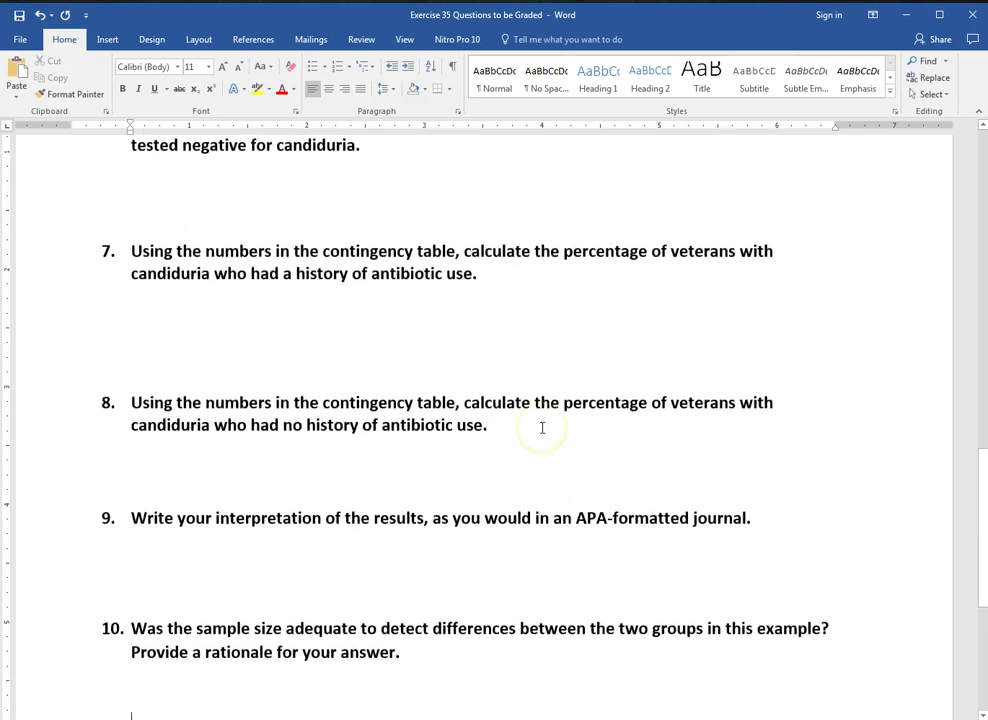
scroll(541, 428, "up", 15)
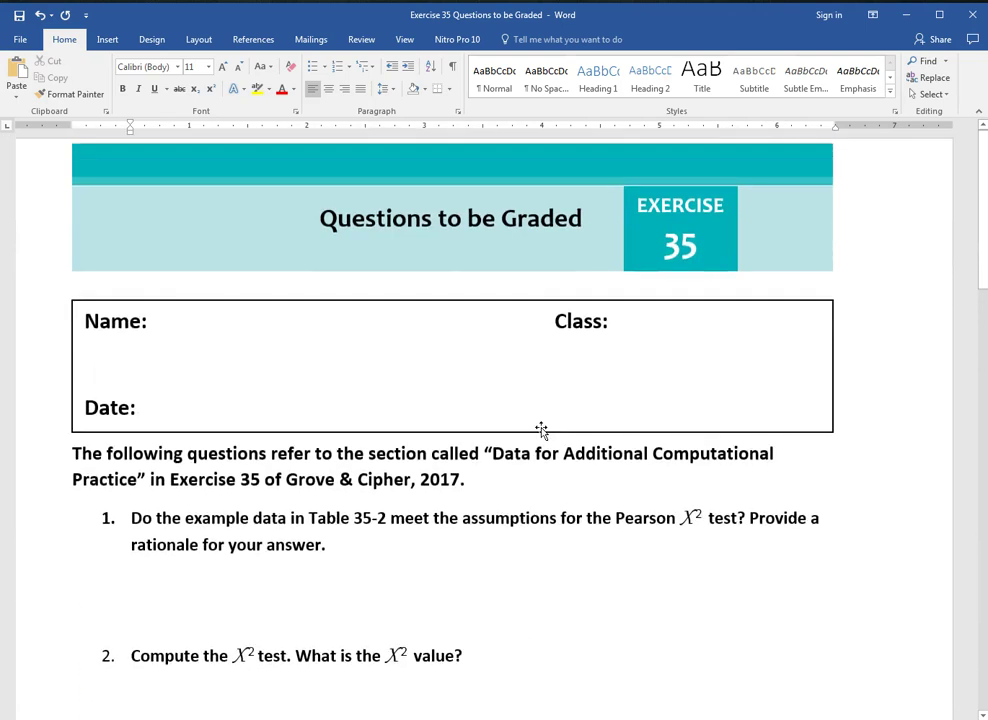